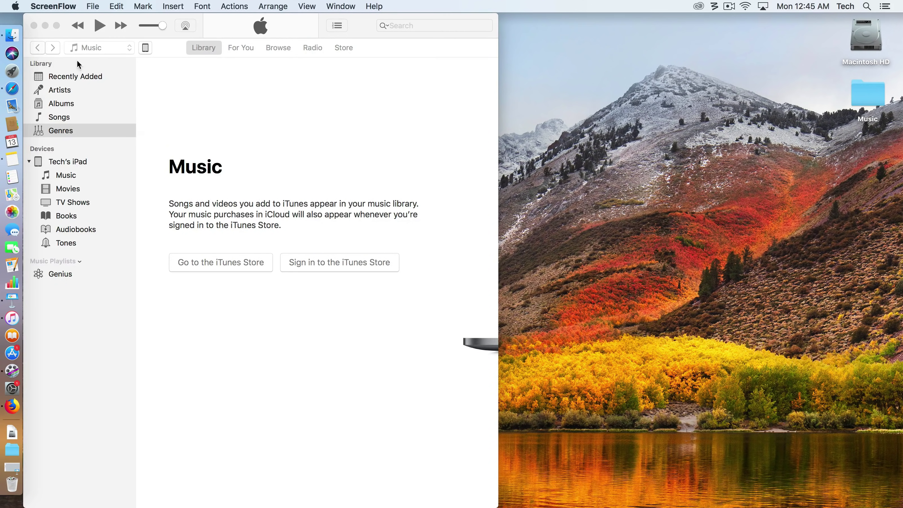
Step: Browse the music library's Songs and Albums views, ending on the Artists view
{"action": "left_click", "coordinate": [198, 84]}
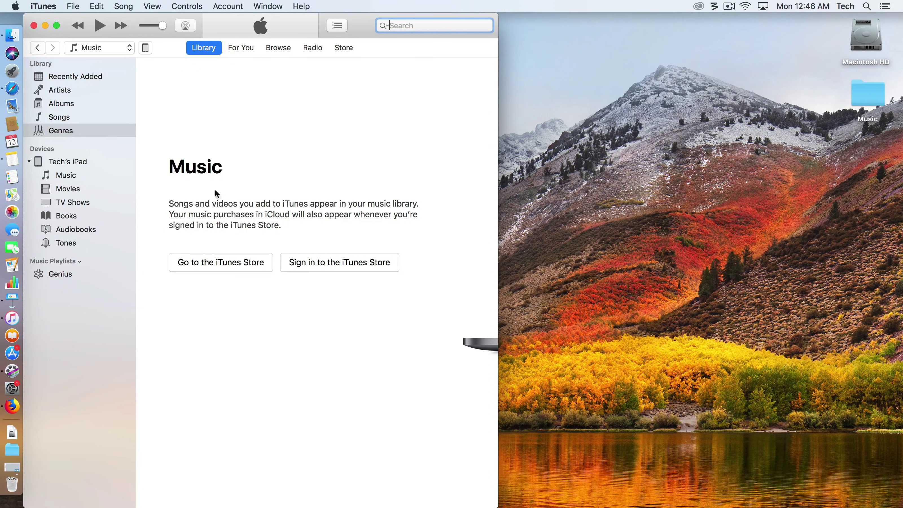
{"action": "left_click", "coordinate": [81, 117]}
{"action": "left_click", "coordinate": [84, 105]}
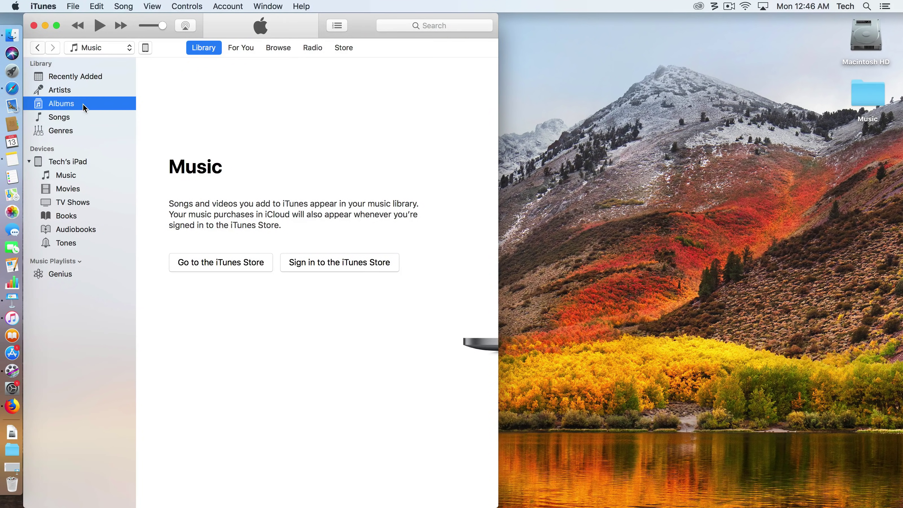
{"action": "left_click", "coordinate": [94, 91]}
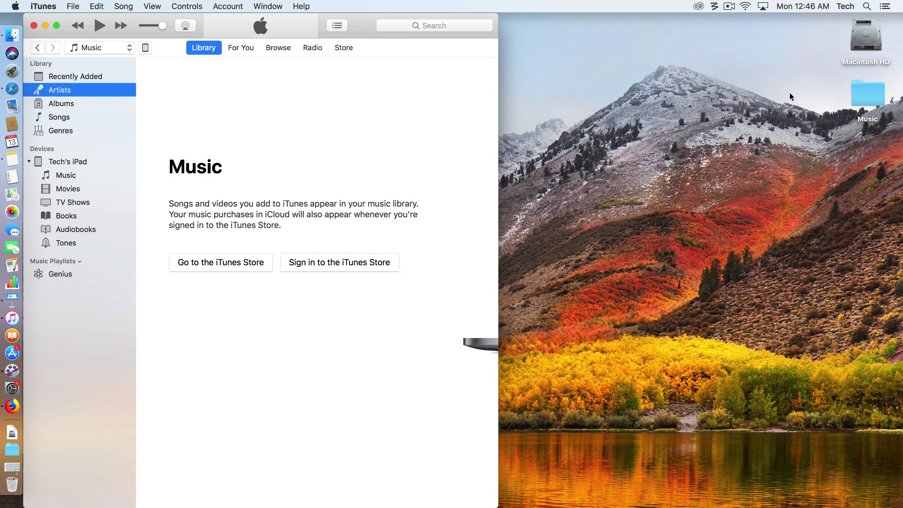
Step: Move the desktop Music folder closer to the iTunes window, open it and show its MP3 files as a list
{"action": "left_click_drag", "start_coordinate": [870, 96], "coordinate": [622, 127]}
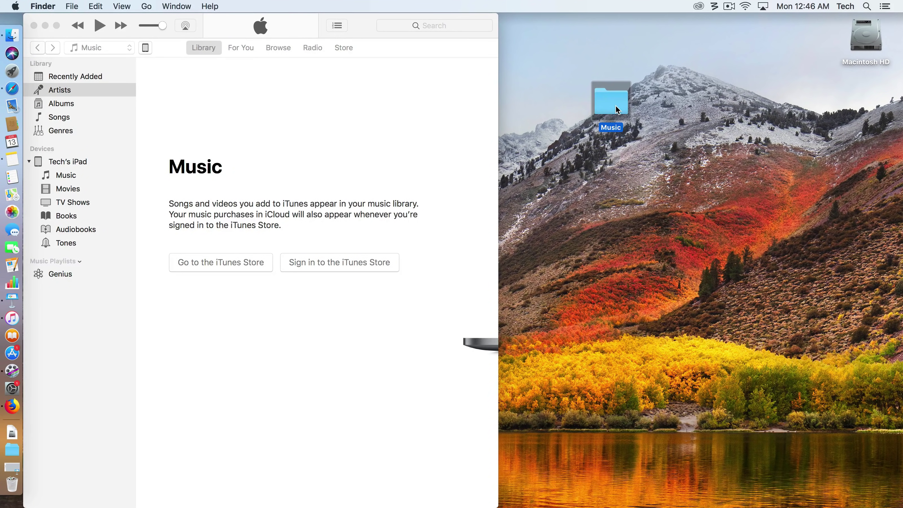
{"action": "double_click", "coordinate": [617, 106]}
{"action": "left_click_drag", "start_coordinate": [633, 213], "coordinate": [507, 170]}
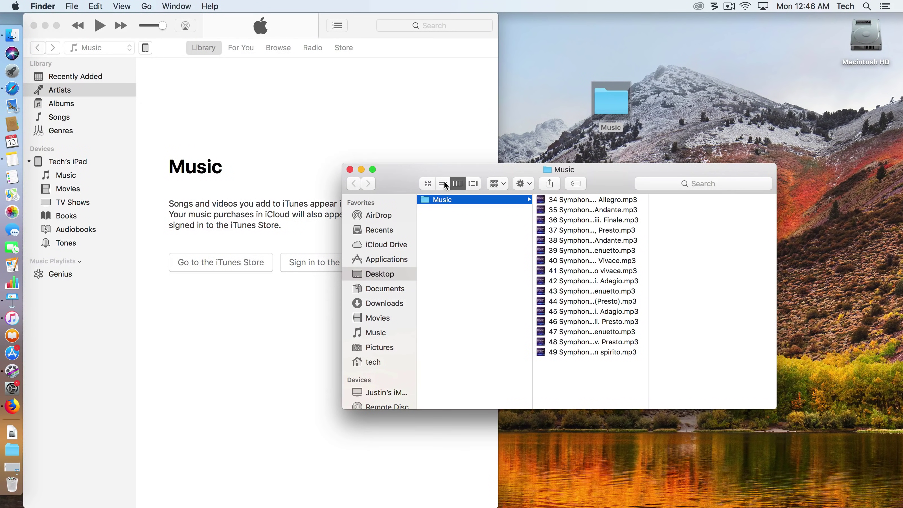
{"action": "left_click", "coordinate": [428, 183]}
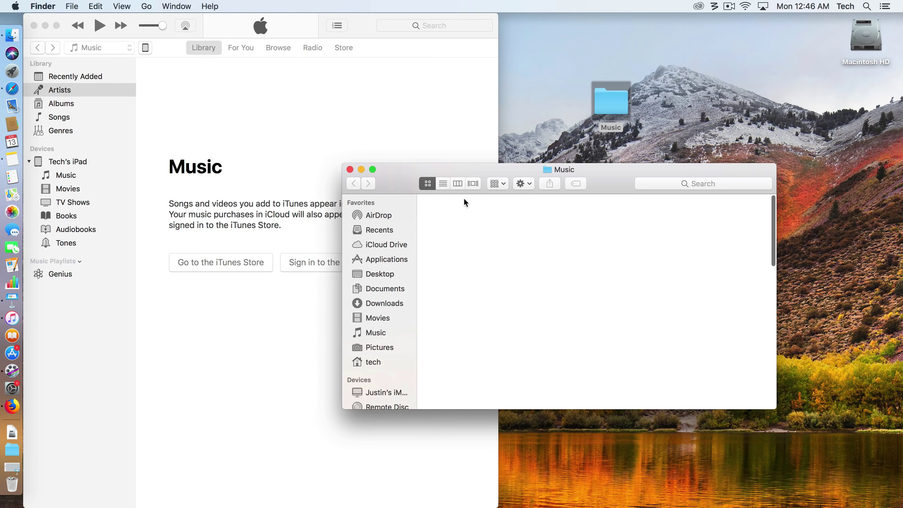
{"action": "left_click", "coordinate": [444, 184]}
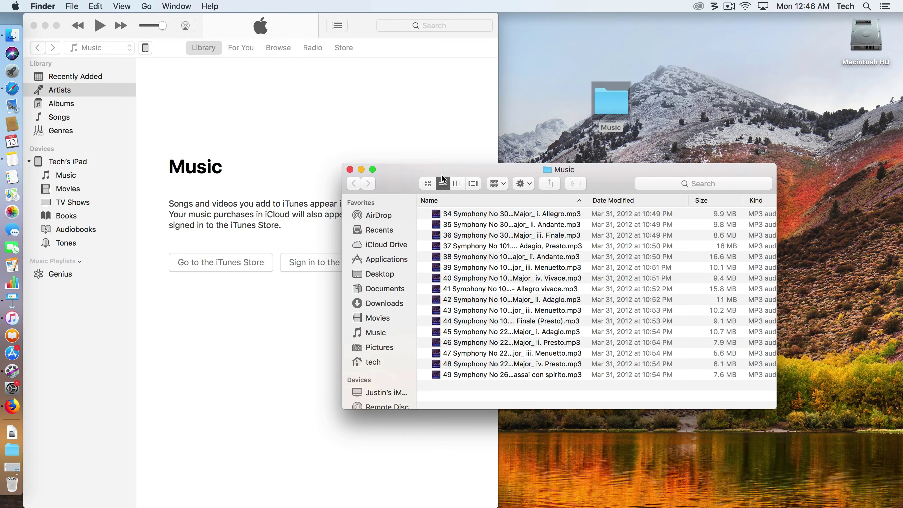
{"action": "left_click_drag", "start_coordinate": [418, 167], "coordinate": [500, 238]}
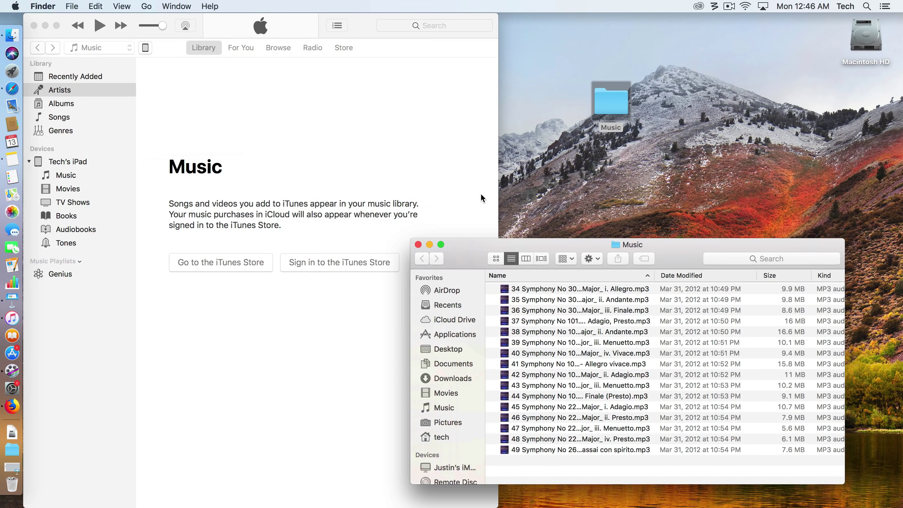
Step: Return to iTunes and open the Advanced section of its preferences
{"action": "left_click", "coordinate": [472, 192]}
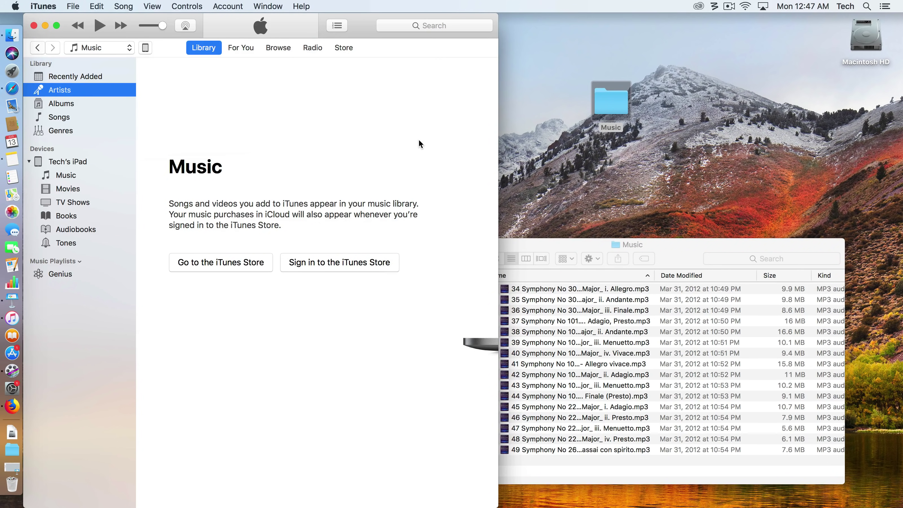
{"action": "left_click", "coordinate": [44, 6]}
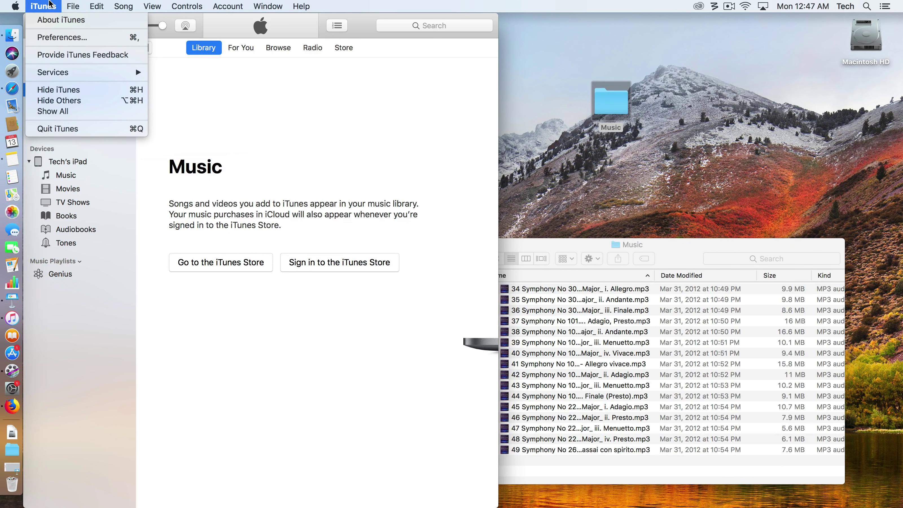
{"action": "mouse_move", "coordinate": [99, 9]}
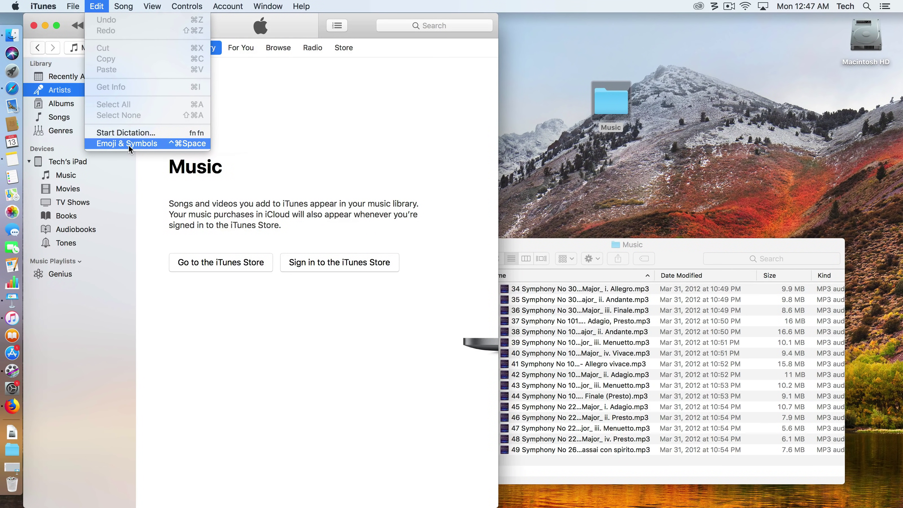
{"action": "mouse_move", "coordinate": [43, 6]}
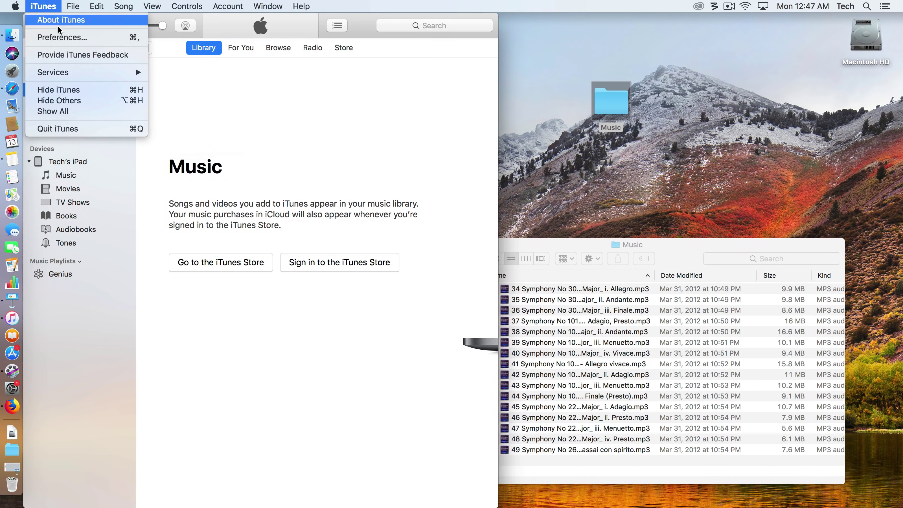
{"action": "left_click", "coordinate": [66, 41]}
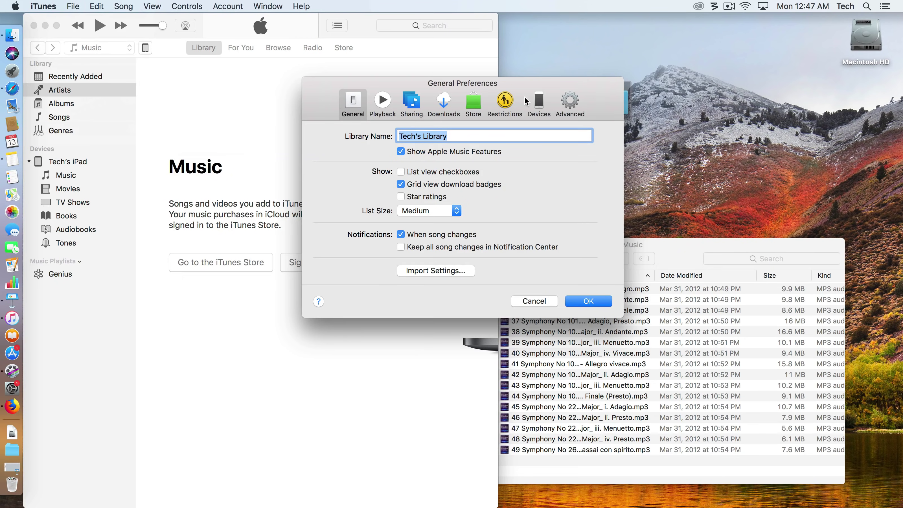
{"action": "left_click_drag", "start_coordinate": [502, 90], "coordinate": [336, 115]}
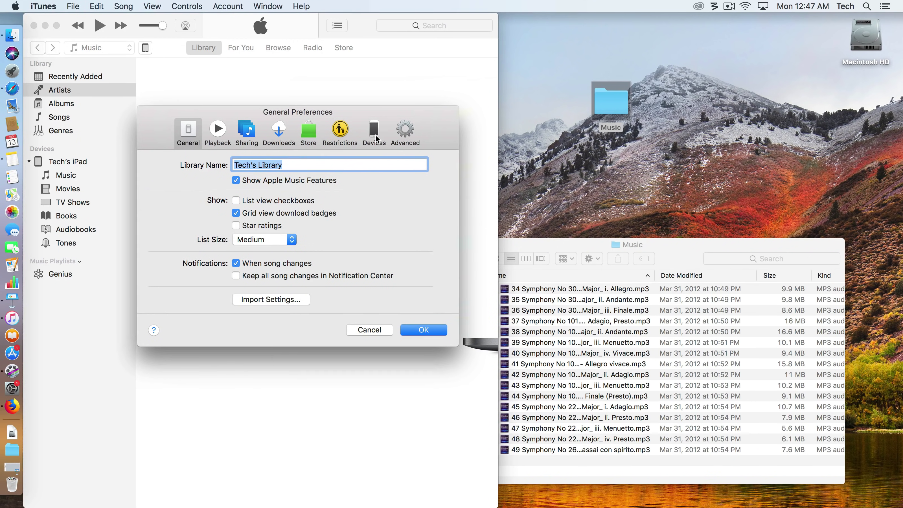
{"action": "left_click", "coordinate": [405, 133]}
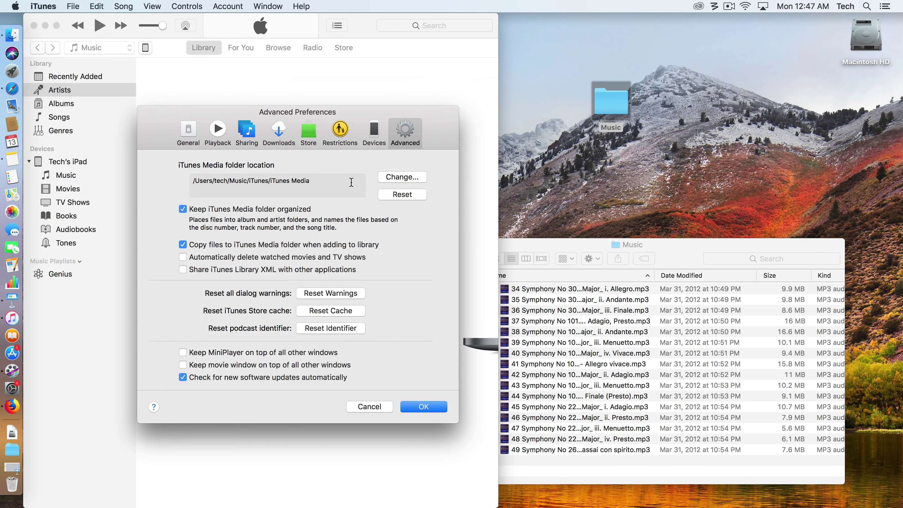
Step: Examine the iTunes Media folder location path in the Advanced preferences
{"action": "left_click_drag", "start_coordinate": [229, 180], "coordinate": [248, 178]}
{"action": "left_click", "coordinate": [275, 184]}
{"action": "left_click_drag", "start_coordinate": [270, 181], "coordinate": [316, 180]}
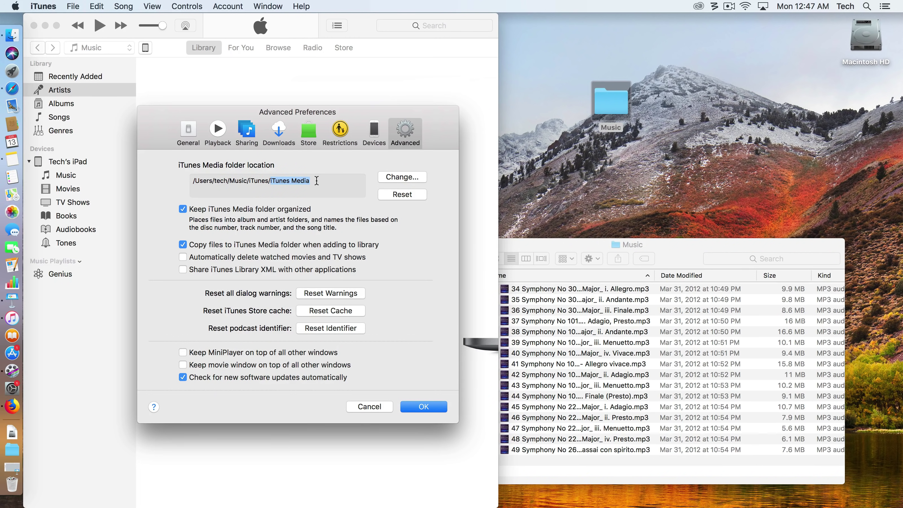
{"action": "left_click", "coordinate": [336, 182]}
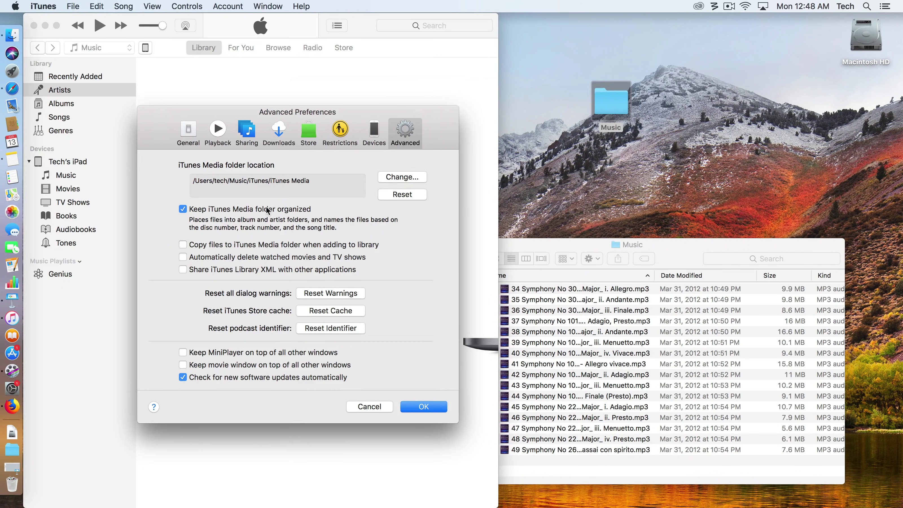
Step: Move the preferences dialog aside and select all the symphony MP3 files in the desktop Music folder
{"action": "left_click_drag", "start_coordinate": [354, 113], "coordinate": [725, 144]}
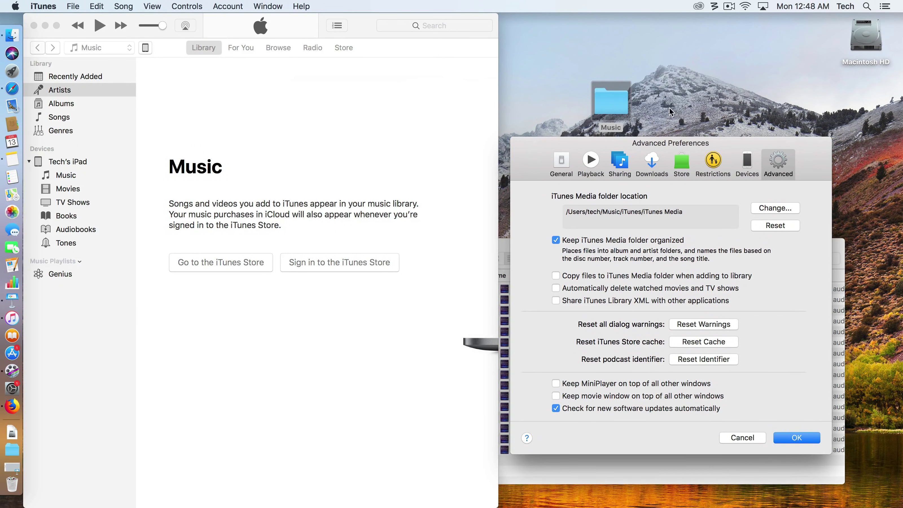
{"action": "double_click", "coordinate": [613, 102]}
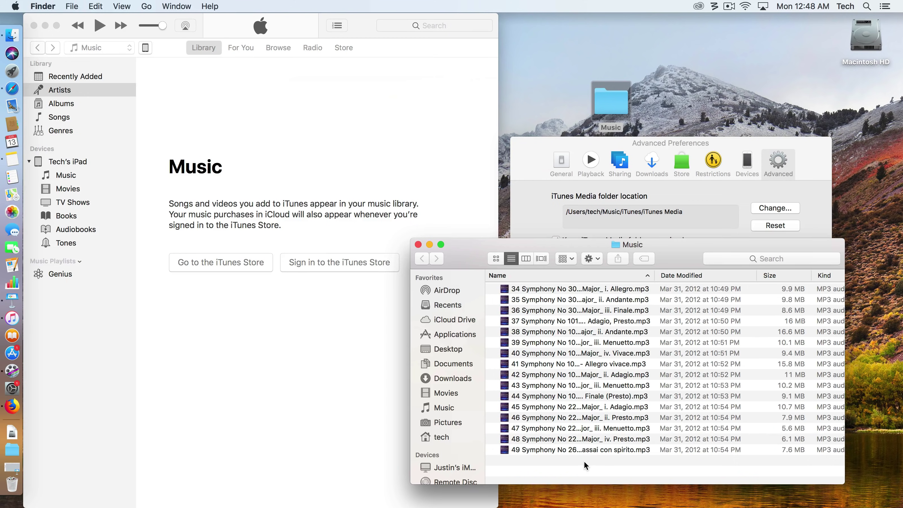
{"action": "left_click_drag", "start_coordinate": [583, 460], "coordinate": [540, 287]}
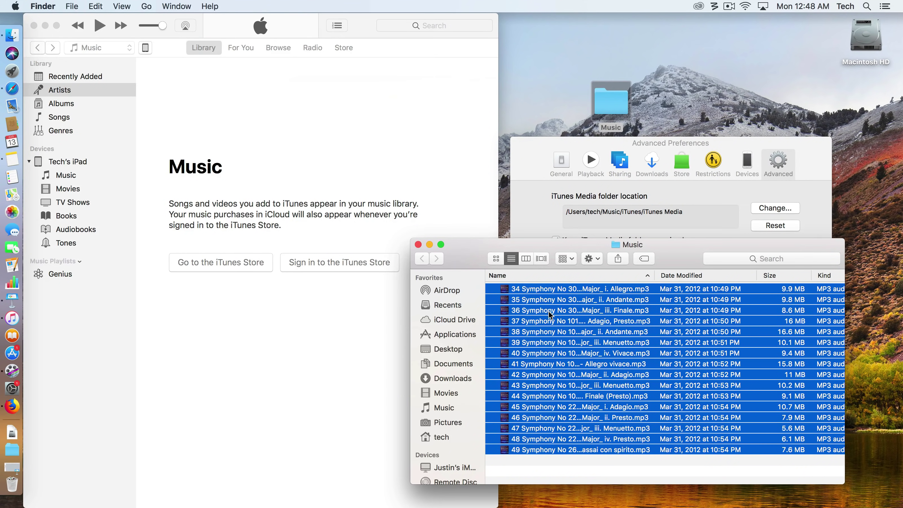
{"action": "left_click_drag", "start_coordinate": [556, 332], "coordinate": [571, 362]}
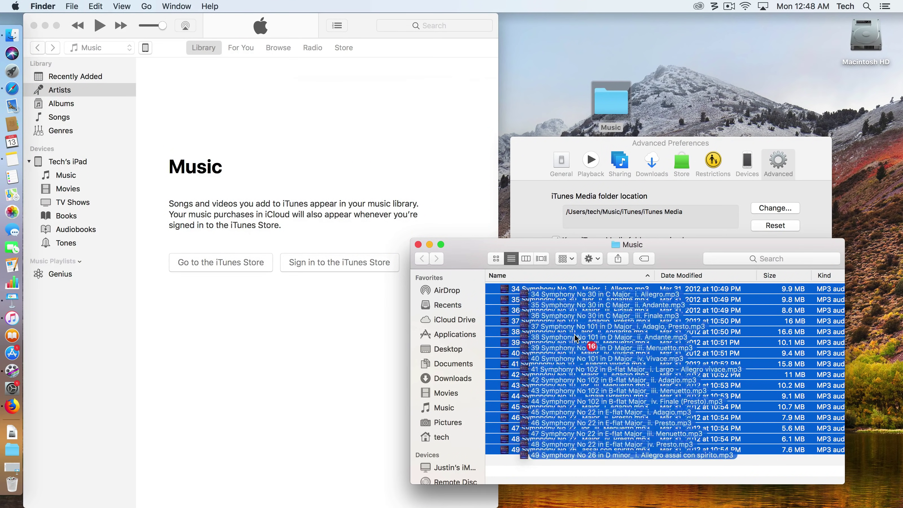
{"action": "left_click", "coordinate": [533, 171]}
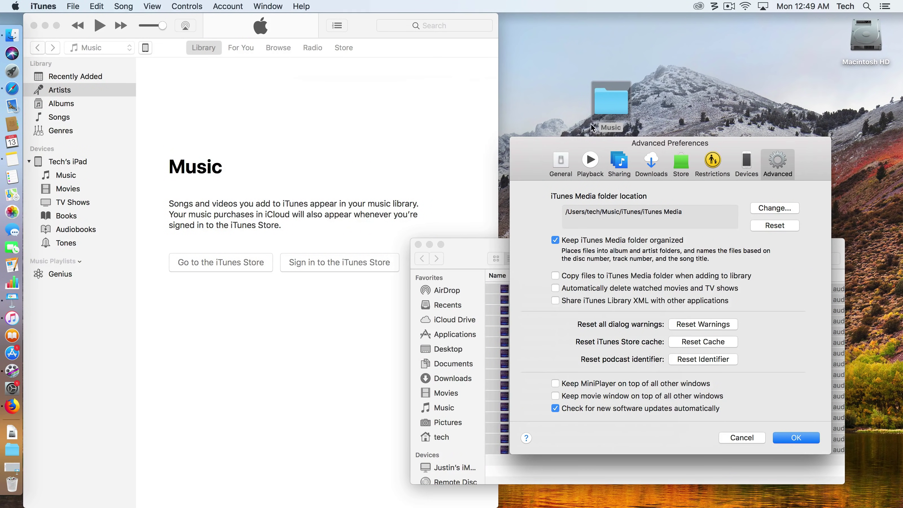
Step: Bring the Advanced preferences back over the iTunes window and enable "Copy files to iTunes Media folder when adding to library"
{"action": "left_click", "coordinate": [608, 103]}
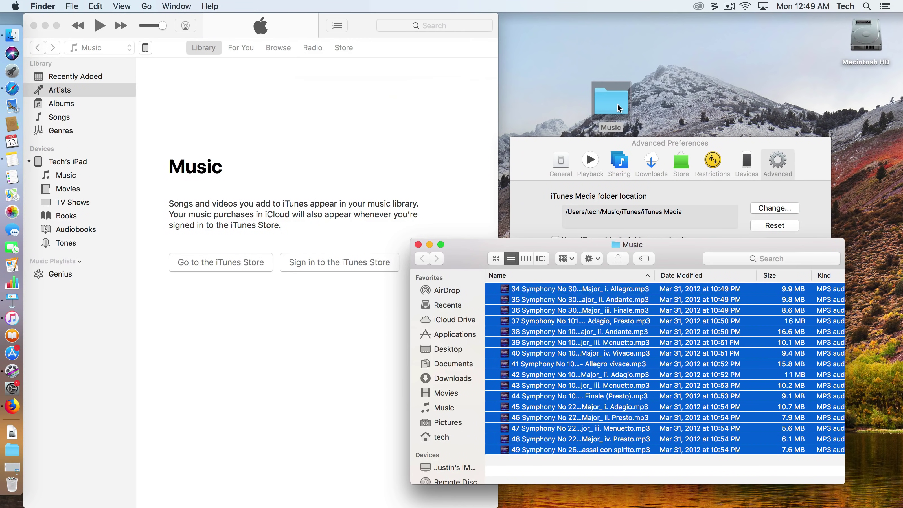
{"action": "left_click_drag", "start_coordinate": [617, 103], "coordinate": [587, 72]}
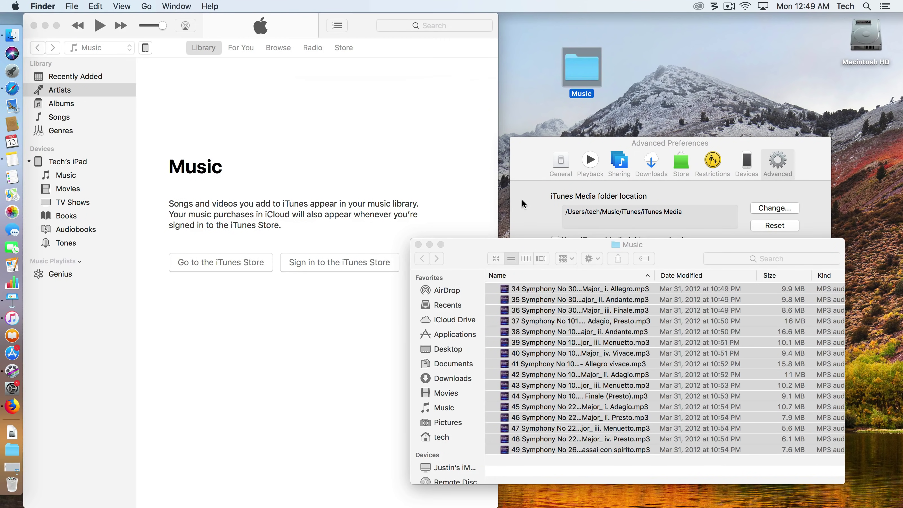
{"action": "left_click_drag", "start_coordinate": [525, 164], "coordinate": [155, 106]}
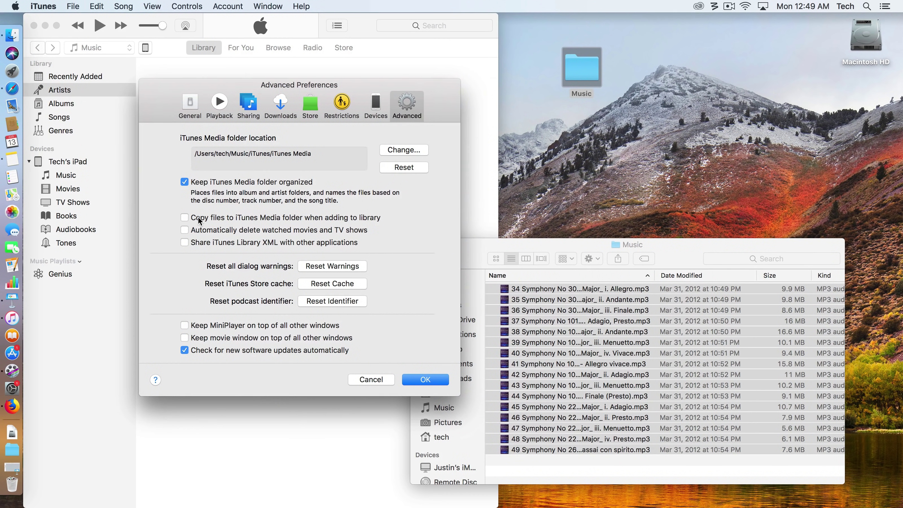
{"action": "left_click", "coordinate": [199, 218]}
Step: Review the iTunes Media folder location path and accept the Advanced preferences
{"action": "left_click_drag", "start_coordinate": [585, 74], "coordinate": [535, 137]}
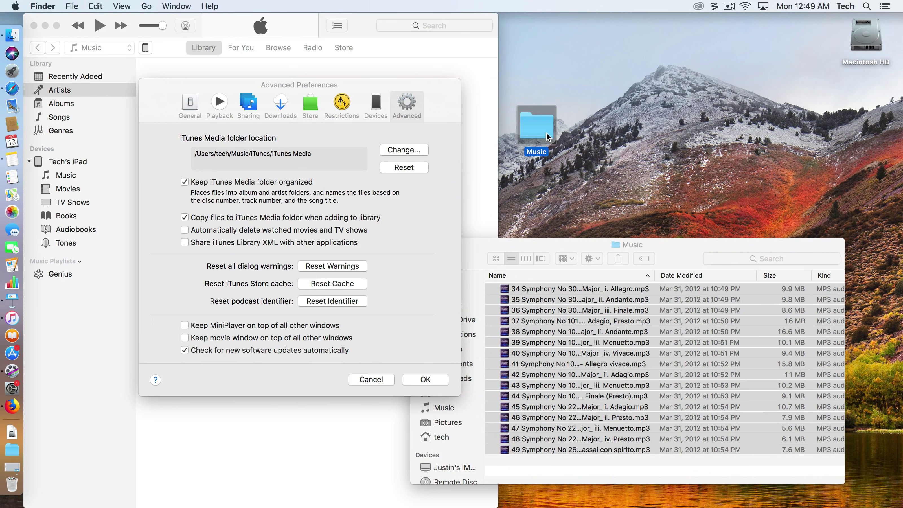
{"action": "left_click", "coordinate": [319, 153]}
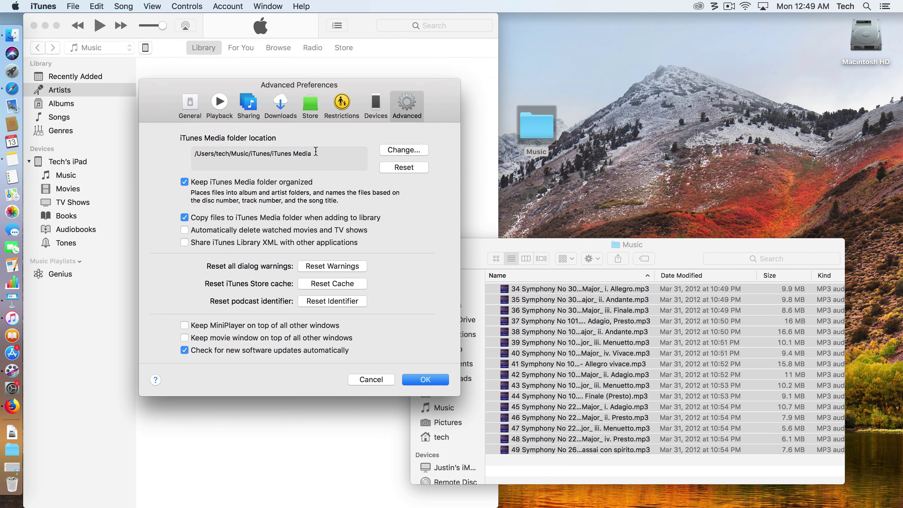
{"action": "left_click_drag", "start_coordinate": [319, 154], "coordinate": [178, 156]}
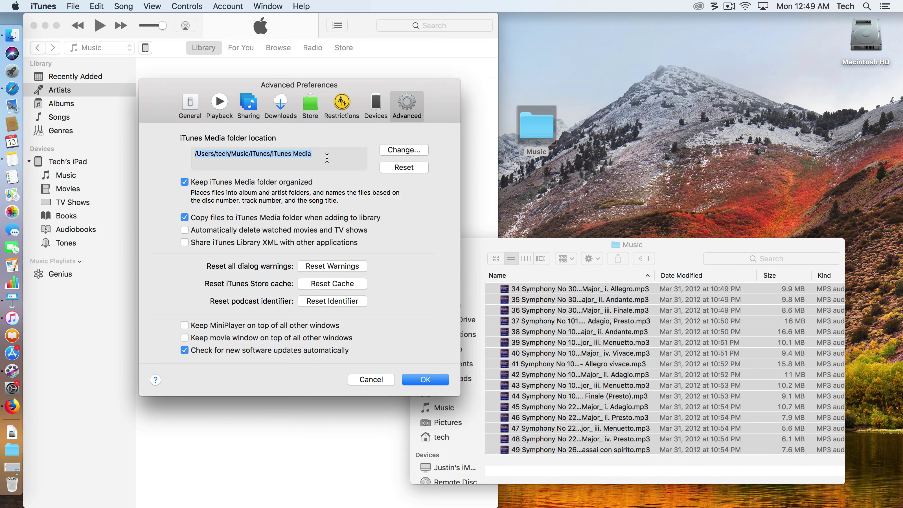
{"action": "left_click_drag", "start_coordinate": [363, 90], "coordinate": [399, 117]}
{"action": "left_click", "coordinate": [338, 181]}
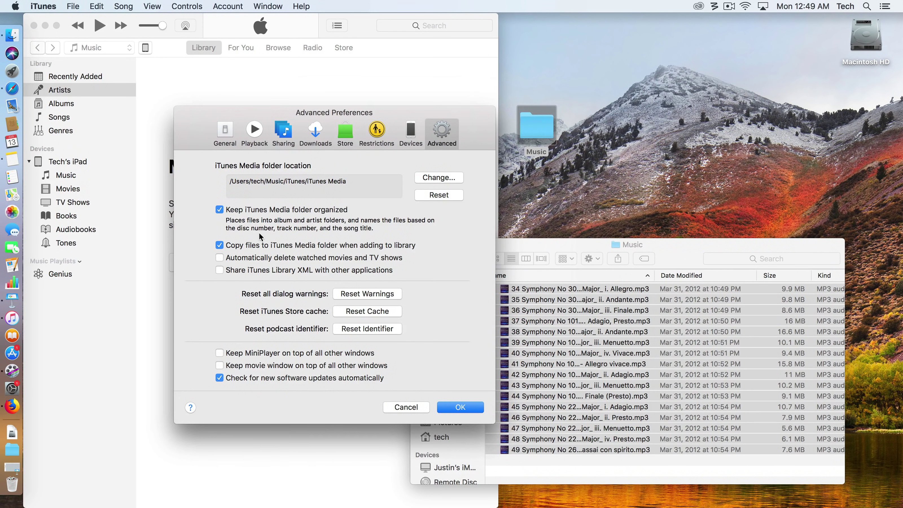
{"action": "left_click", "coordinate": [460, 407]}
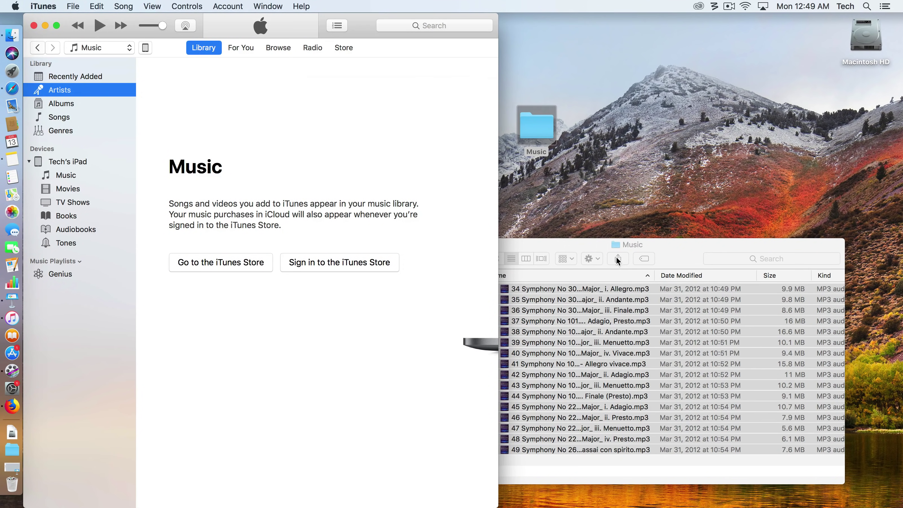
Step: Try to add the selected symphony files to the iTunes library and look over the commands for adding to it
{"action": "left_click_drag", "start_coordinate": [618, 260], "coordinate": [670, 239]}
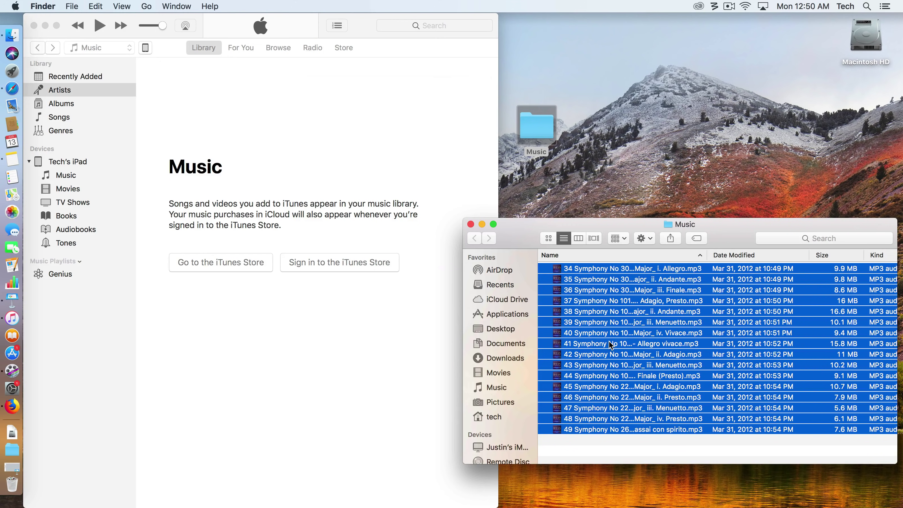
{"action": "left_click_drag", "start_coordinate": [610, 345], "coordinate": [239, 108]}
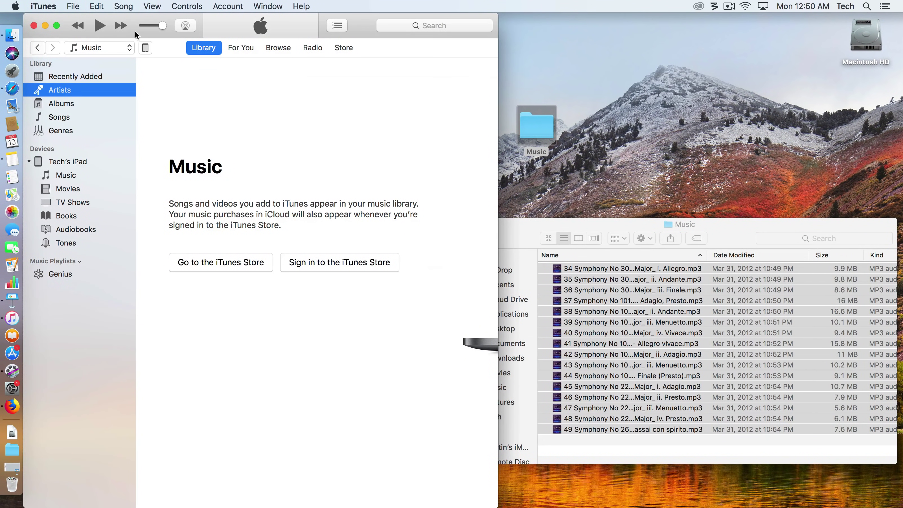
{"action": "left_click", "coordinate": [73, 6]}
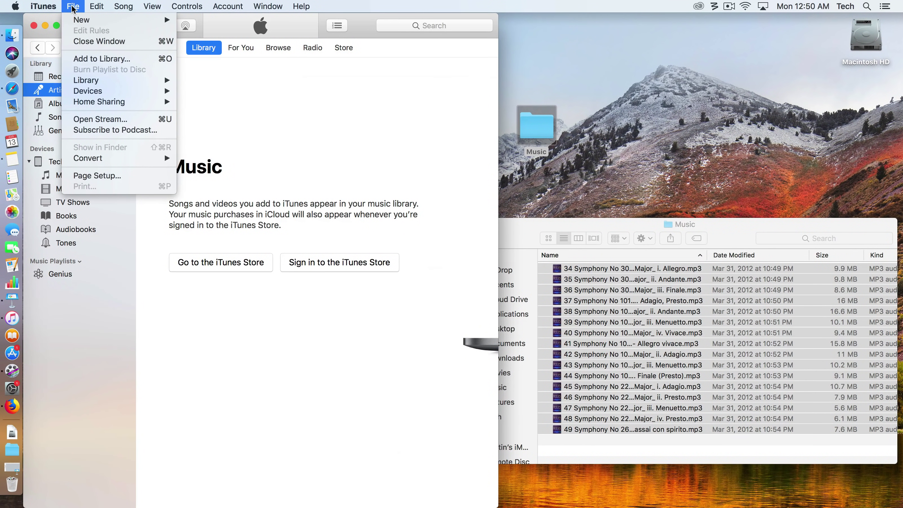
{"action": "left_click", "coordinate": [459, 181]}
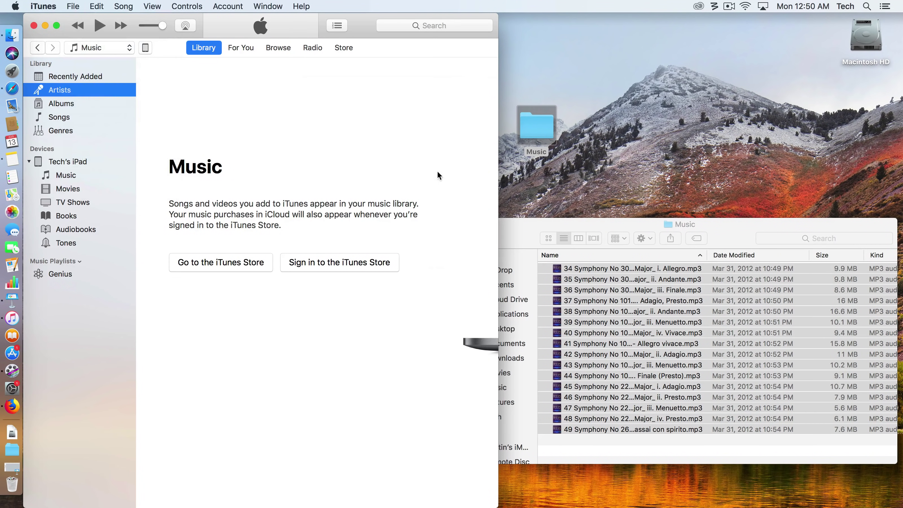
Step: Bring the desktop Music folder window over iTunes and try to move the selected symphony files into the library
{"action": "left_click", "coordinate": [563, 223]}
{"action": "left_click_drag", "start_coordinate": [563, 222], "coordinate": [537, 215]}
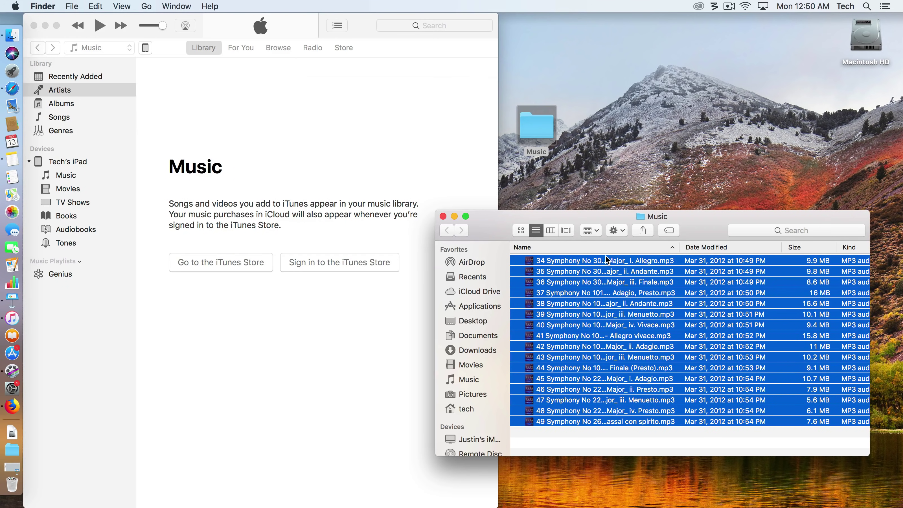
{"action": "left_click", "coordinate": [615, 441]}
{"action": "left_click_drag", "start_coordinate": [622, 434], "coordinate": [556, 265]}
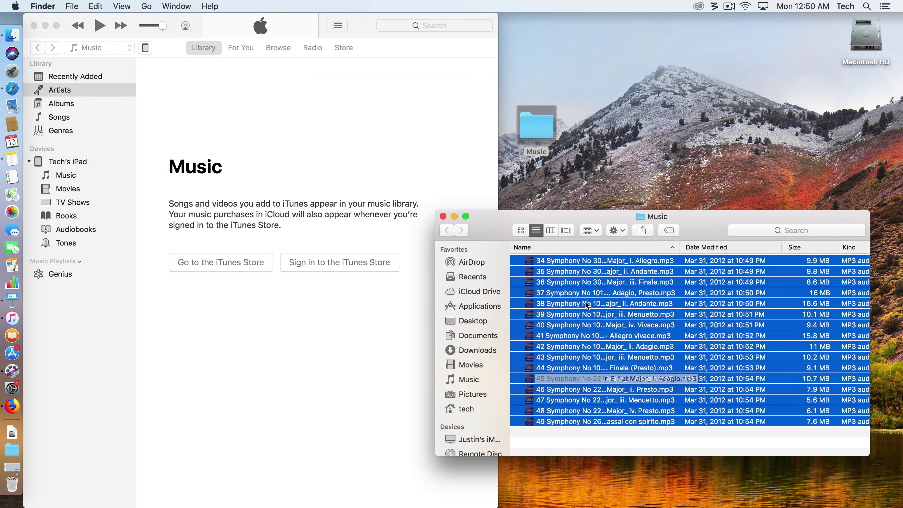
{"action": "left_click_drag", "start_coordinate": [586, 304], "coordinate": [350, 165]}
Step: Keep Music as the iTunes media type and add the selected symphony MP3 files from the Music folder to the library
{"action": "left_click", "coordinate": [173, 83]}
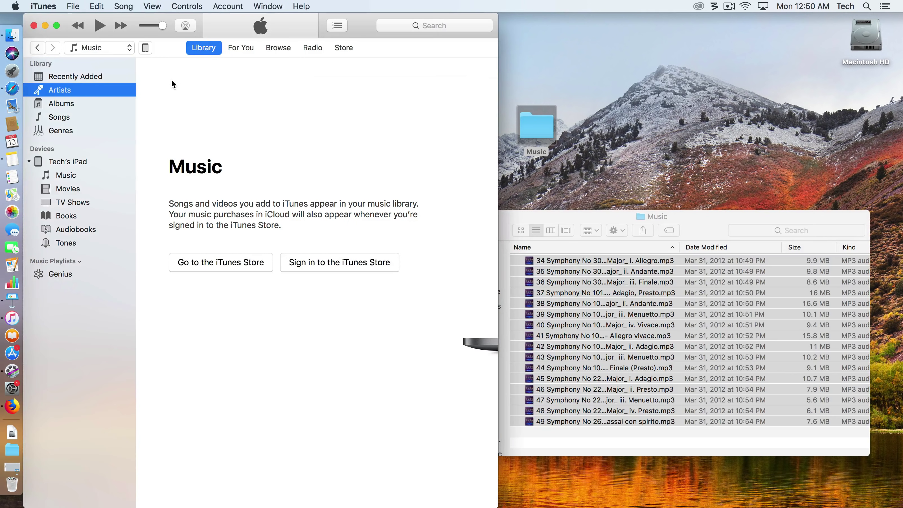
{"action": "left_click", "coordinate": [101, 46]}
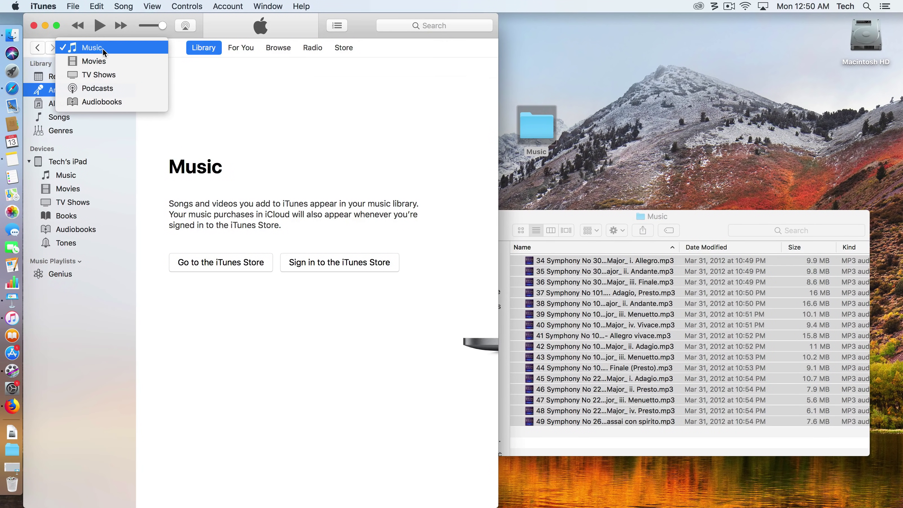
{"action": "left_click", "coordinate": [103, 48]}
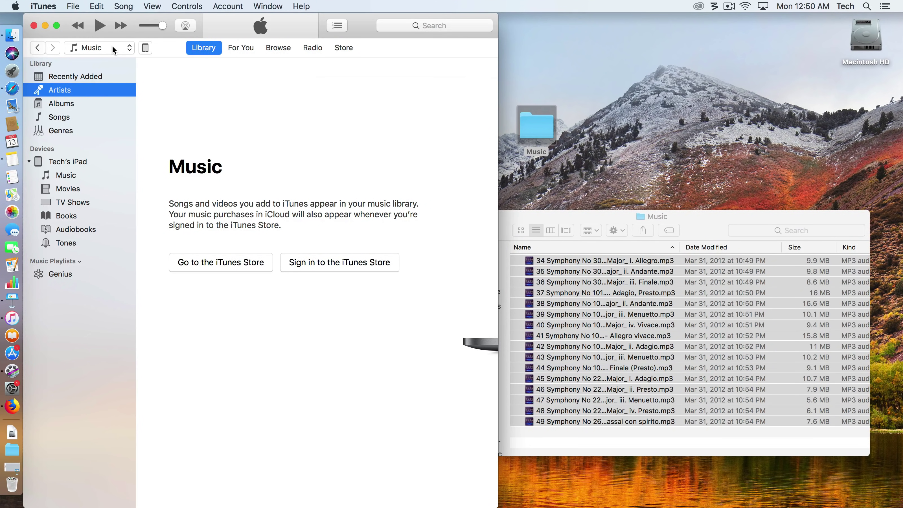
{"action": "left_click_drag", "start_coordinate": [594, 218], "coordinate": [605, 241]}
{"action": "left_click_drag", "start_coordinate": [601, 316], "coordinate": [220, 112]}
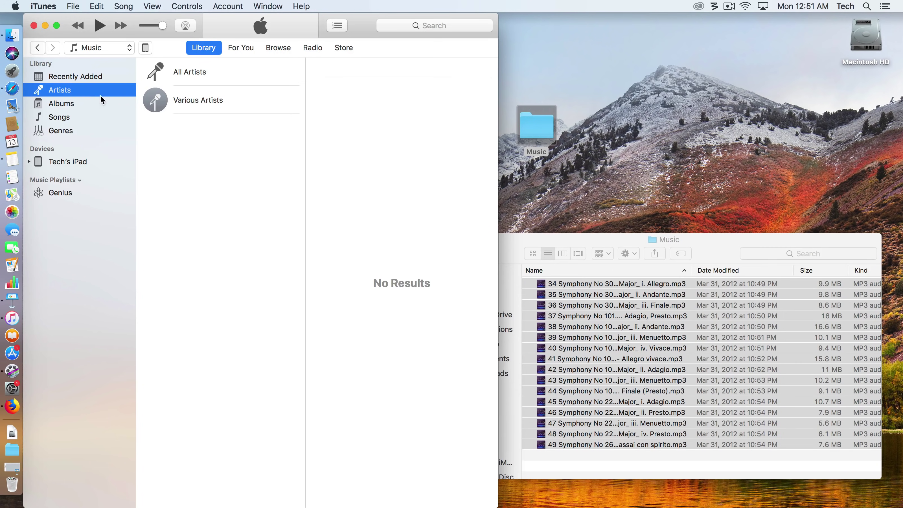
Step: Show the music of All Artists and widen the iTunes window to review the imported Haydn Symphonies tracks
{"action": "left_click", "coordinate": [194, 72]}
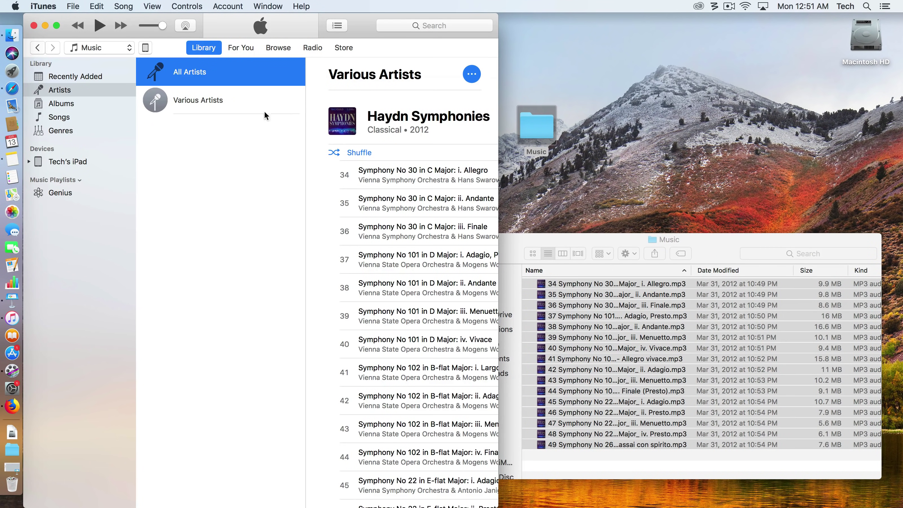
{"action": "left_click_drag", "start_coordinate": [498, 137], "coordinate": [728, 153]}
{"action": "scroll", "coordinate": [507, 277], "scroll_direction": "down", "scroll_amount": 3}
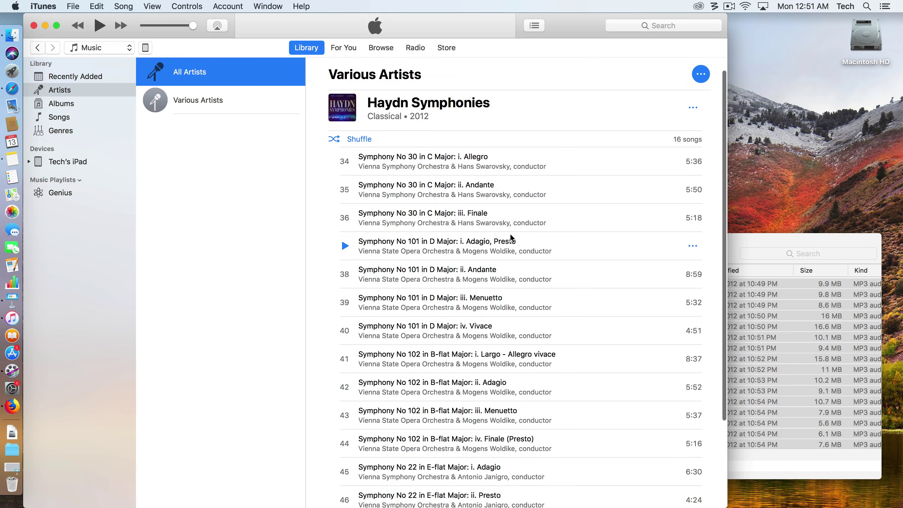
{"action": "scroll", "coordinate": [506, 280], "scroll_direction": "up", "scroll_amount": 3}
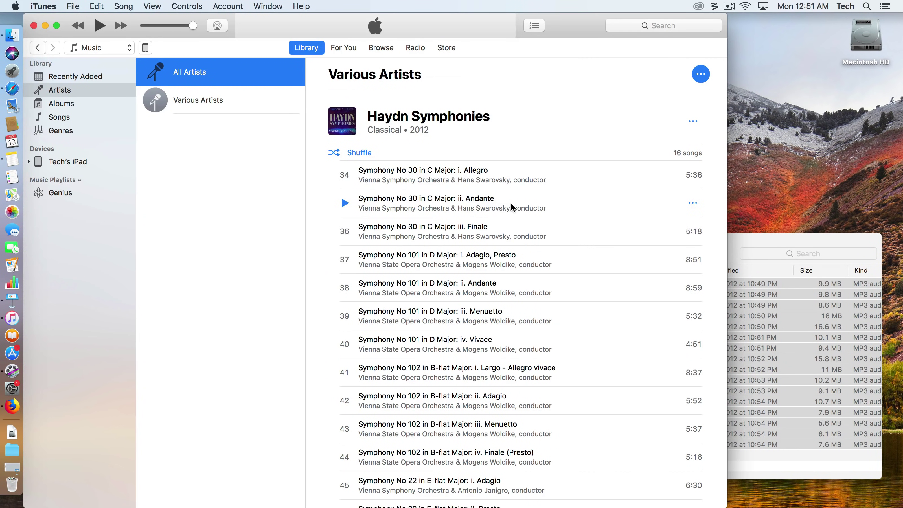
Step: Check the album view, switch the library to the songs list, and fit the Name and Artist columns to their contents
{"action": "left_click", "coordinate": [75, 105]}
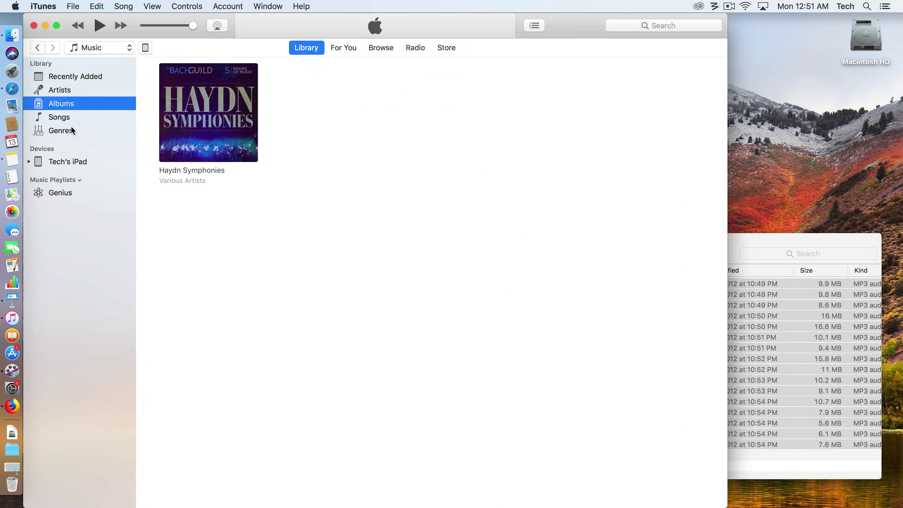
{"action": "left_click", "coordinate": [70, 117]}
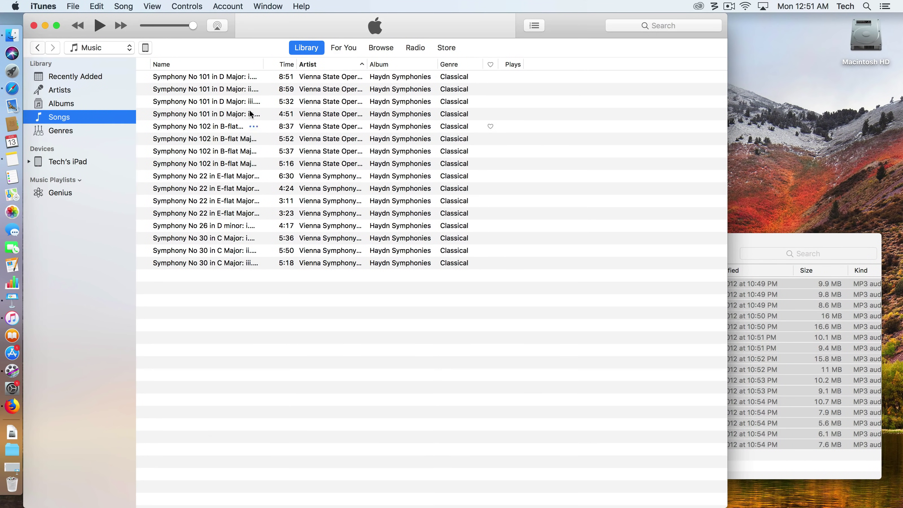
{"action": "double_click", "coordinate": [262, 63]}
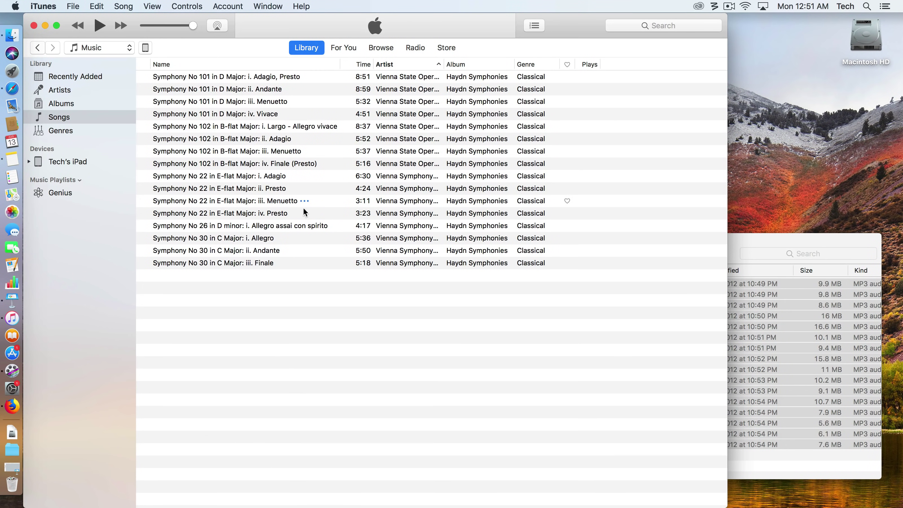
{"action": "double_click", "coordinate": [443, 64]}
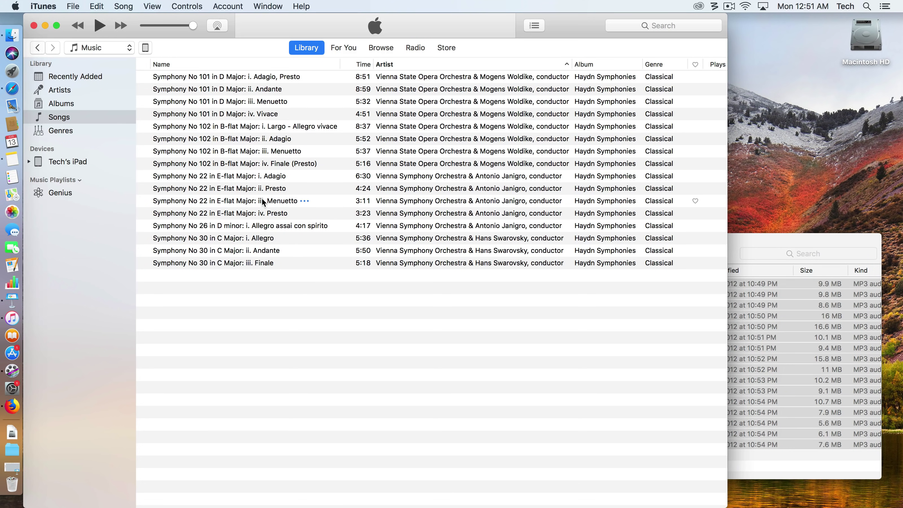
Step: Reveal the file of "Symphony No 102 in B-flat Major: ii. Adagio" in Finder
{"action": "left_click", "coordinate": [245, 139]}
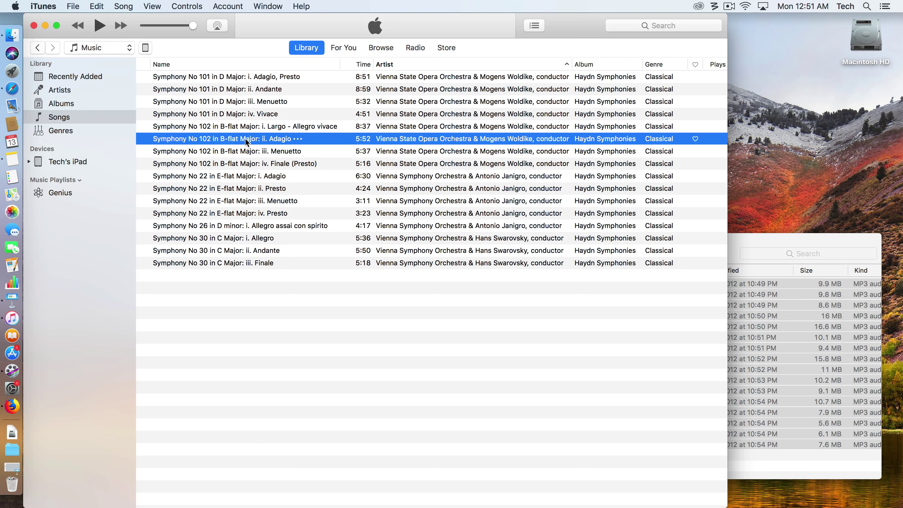
{"action": "right_click", "coordinate": [309, 139]}
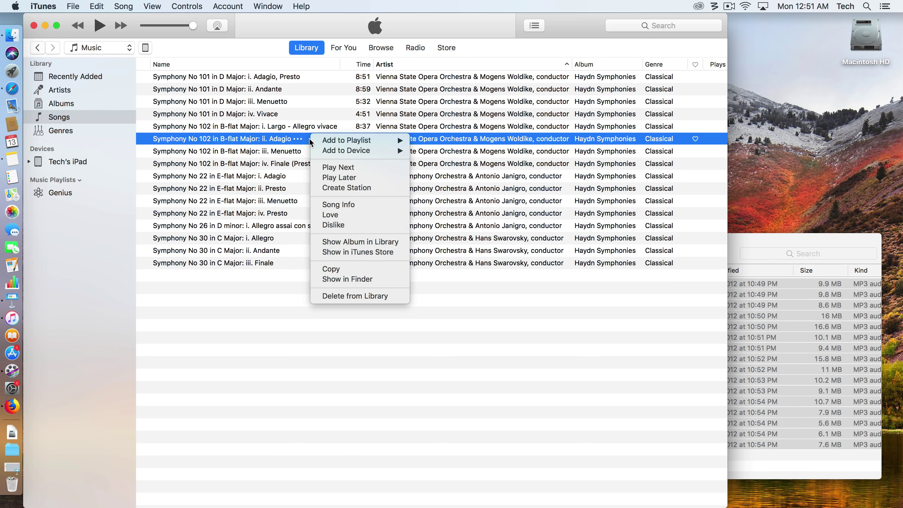
{"action": "left_click", "coordinate": [369, 279]}
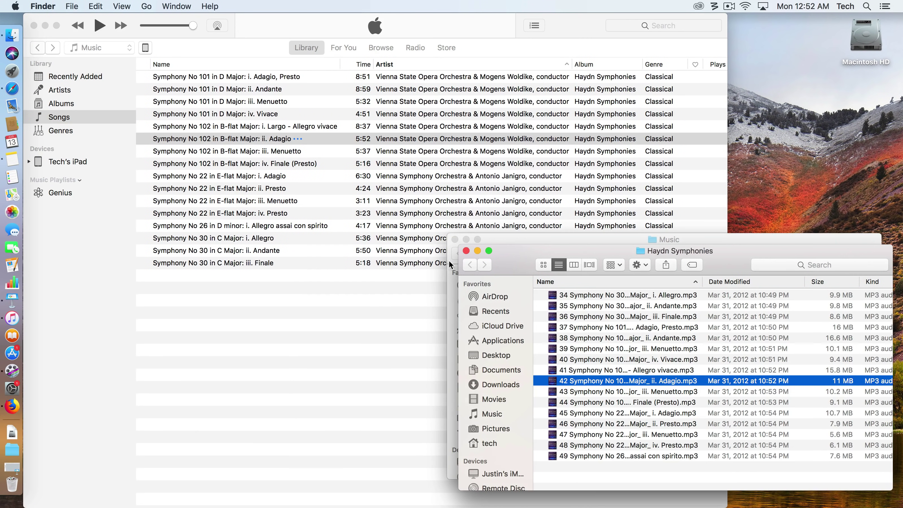
Step: Move the Haydn Symphonies folder window over iTunes, switch it to column view and widen it
{"action": "left_click_drag", "start_coordinate": [531, 265], "coordinate": [151, 63]}
{"action": "left_click", "coordinate": [194, 63]}
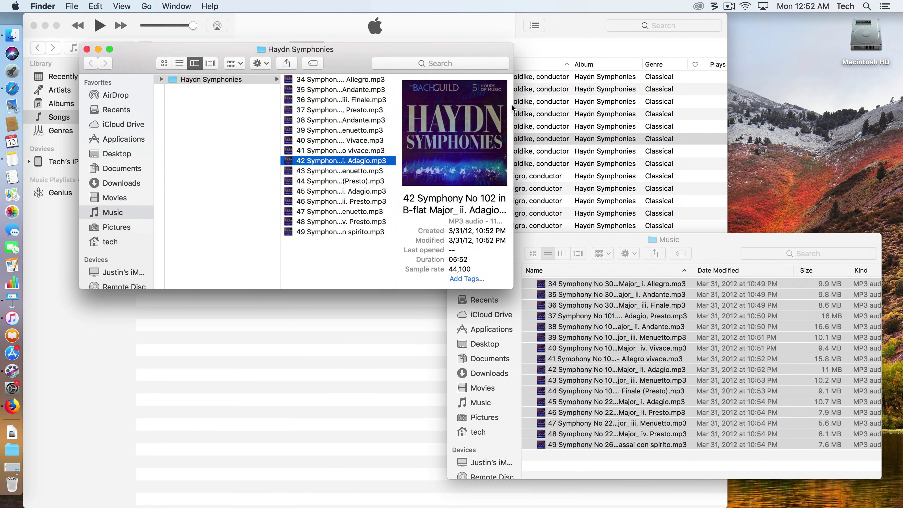
{"action": "left_click_drag", "start_coordinate": [514, 104], "coordinate": [810, 105]}
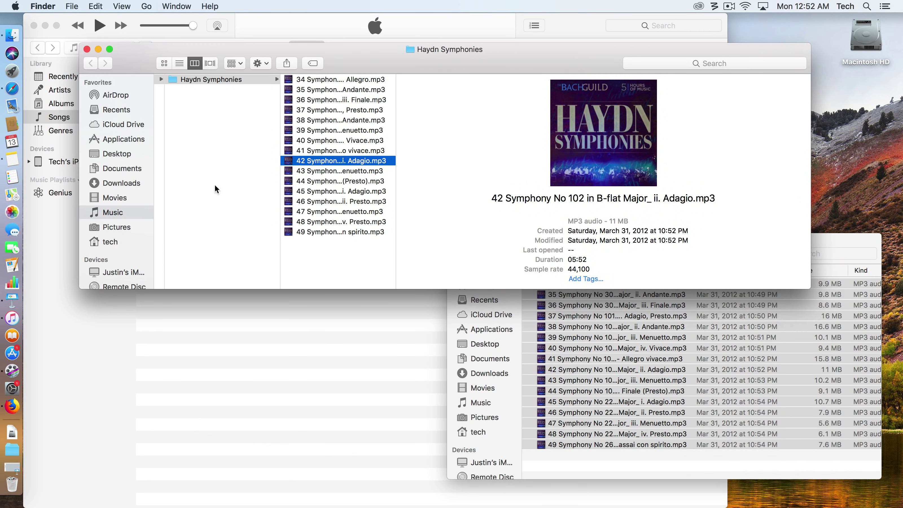
Step: Go up through the enclosing folders and open the account's own Music folder in the Finder window
{"action": "left_click", "coordinate": [206, 192]}
{"action": "key", "text": "cmd+Up"}
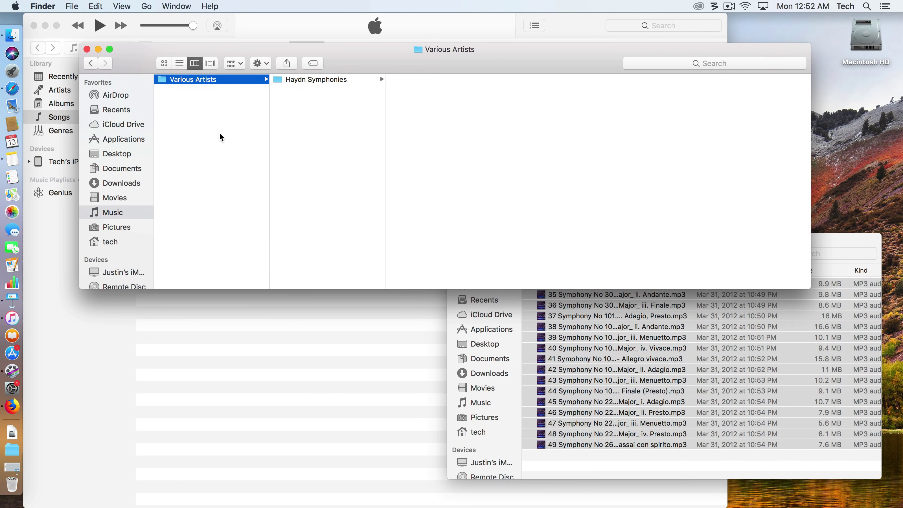
{"action": "left_click", "coordinate": [198, 163]}
{"action": "key", "text": "super+Up"}
{"action": "left_click", "coordinate": [120, 213]}
{"action": "left_click", "coordinate": [121, 227]}
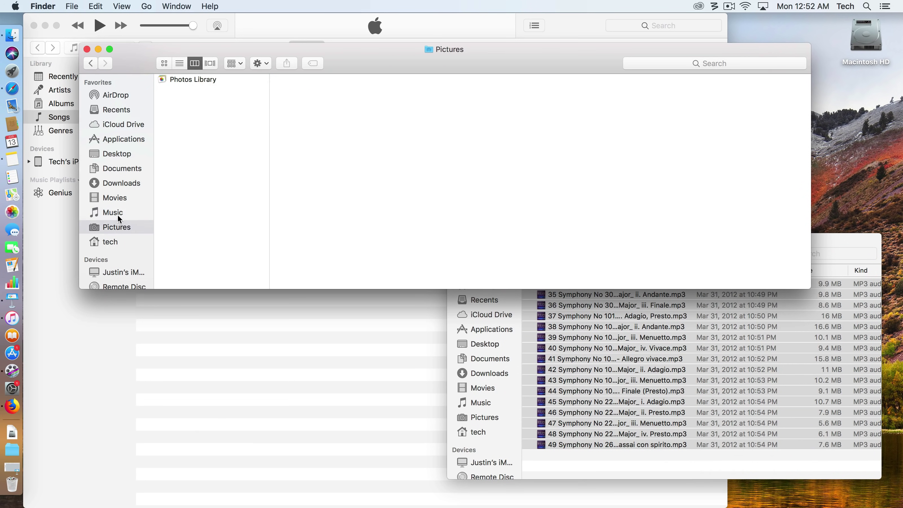
{"action": "left_click", "coordinate": [120, 213]}
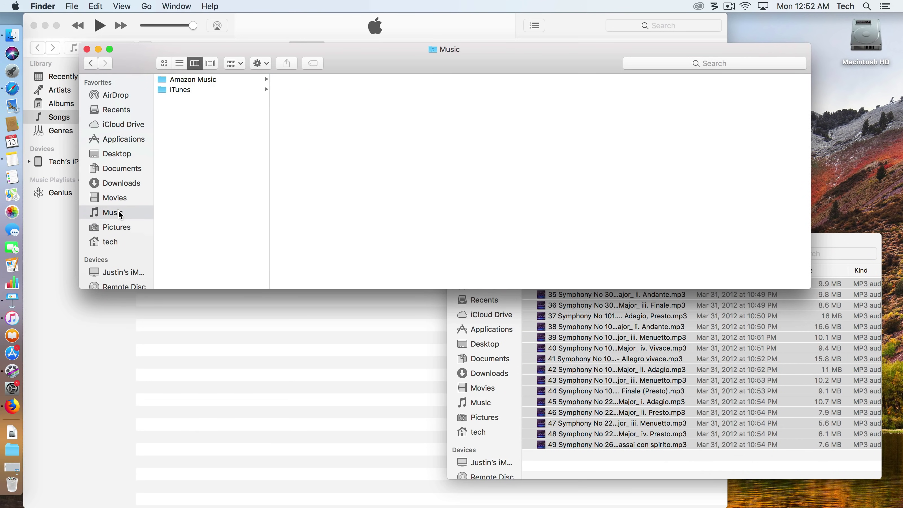
Step: Trace the copied songs through the folders iTunes, iTunes Media, Music, Various Artists and Haydn Symphonies
{"action": "left_click", "coordinate": [185, 89]}
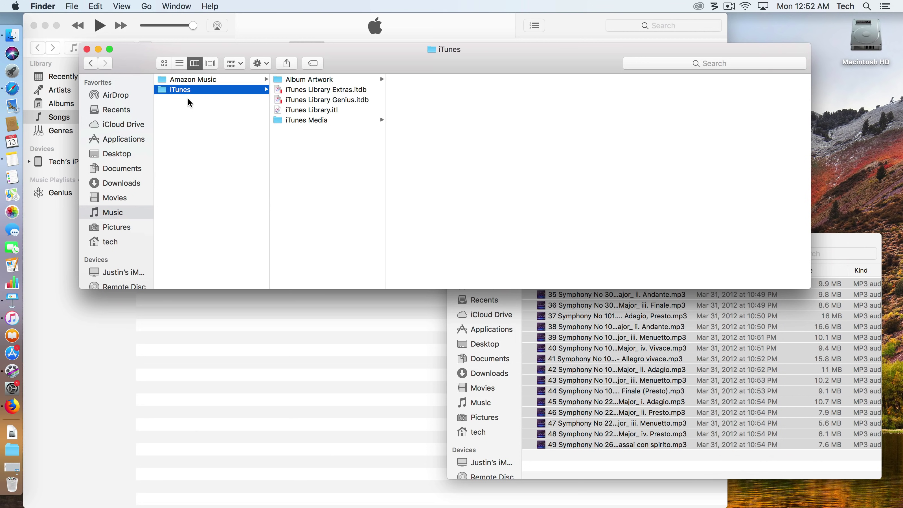
{"action": "left_click", "coordinate": [320, 123]}
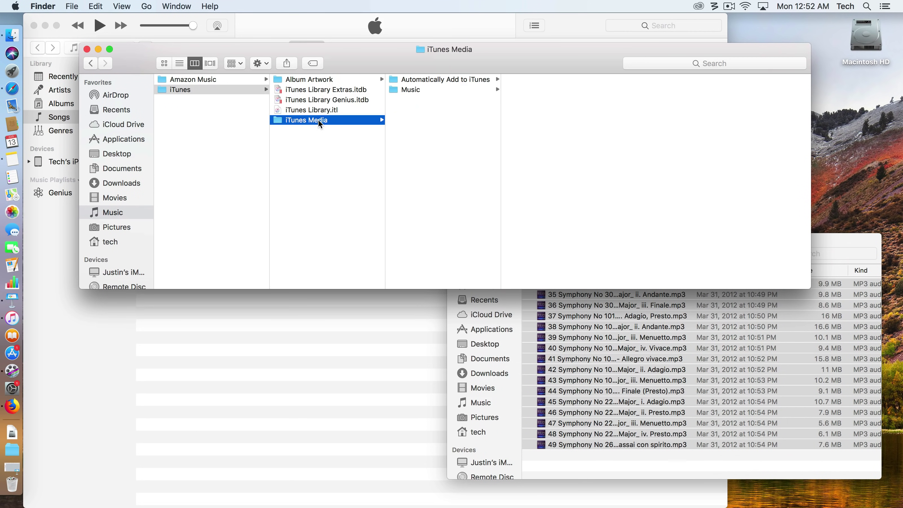
{"action": "left_click", "coordinate": [443, 90]}
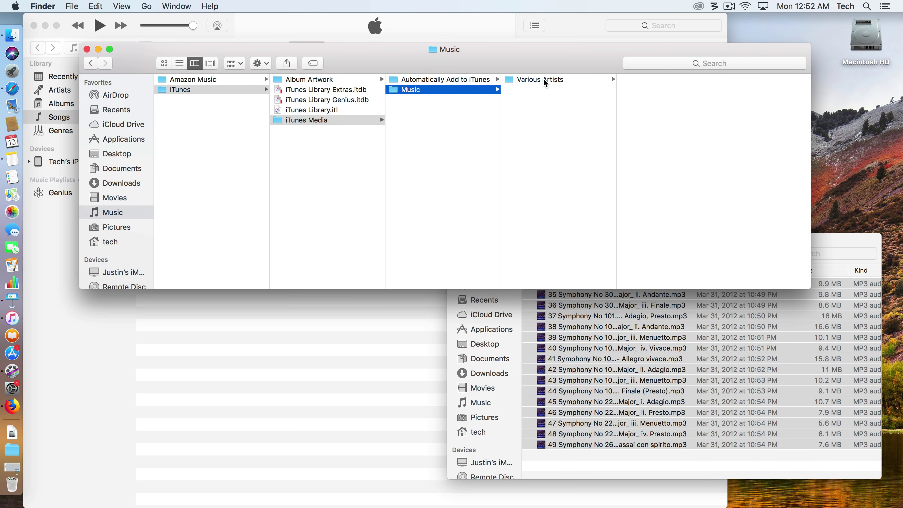
{"action": "left_click", "coordinate": [544, 80]}
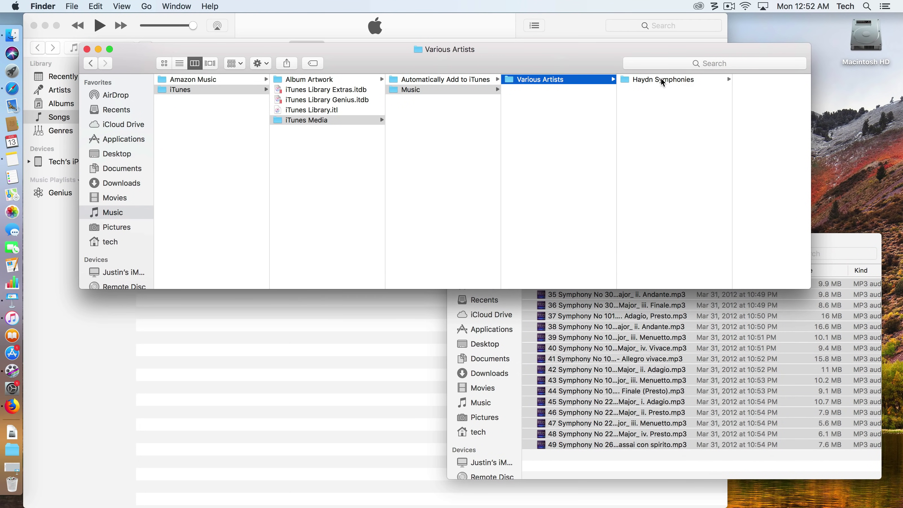
{"action": "left_click", "coordinate": [661, 81]}
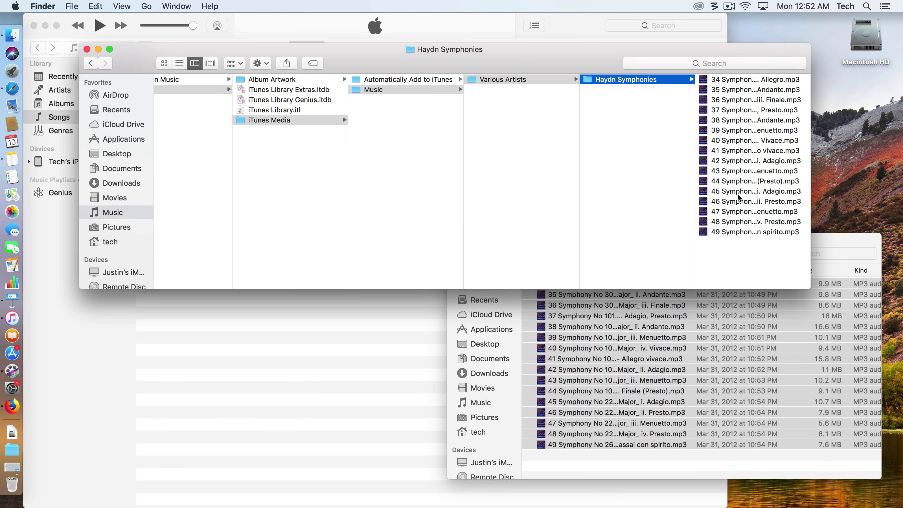
Step: Arrange the Haydn Symphonies and original Music folder windows to compare their files, and close the Haydn Symphonies window
{"action": "left_click_drag", "start_coordinate": [250, 57], "coordinate": [224, 40]}
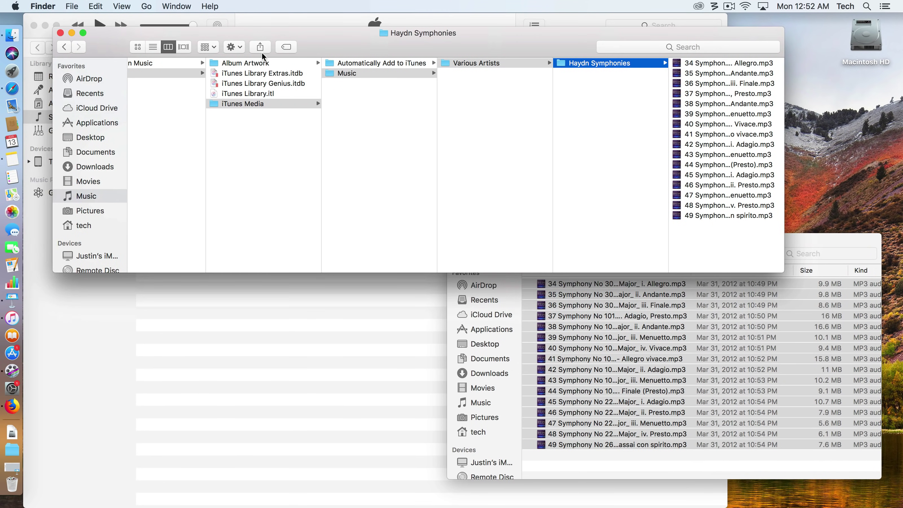
{"action": "left_click_drag", "start_coordinate": [812, 243], "coordinate": [813, 234]}
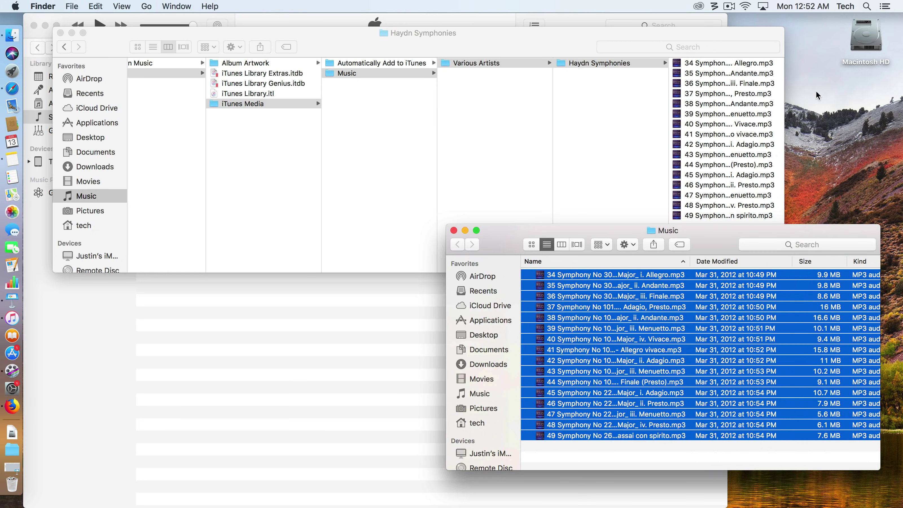
{"action": "left_click_drag", "start_coordinate": [569, 41], "coordinate": [645, 42]}
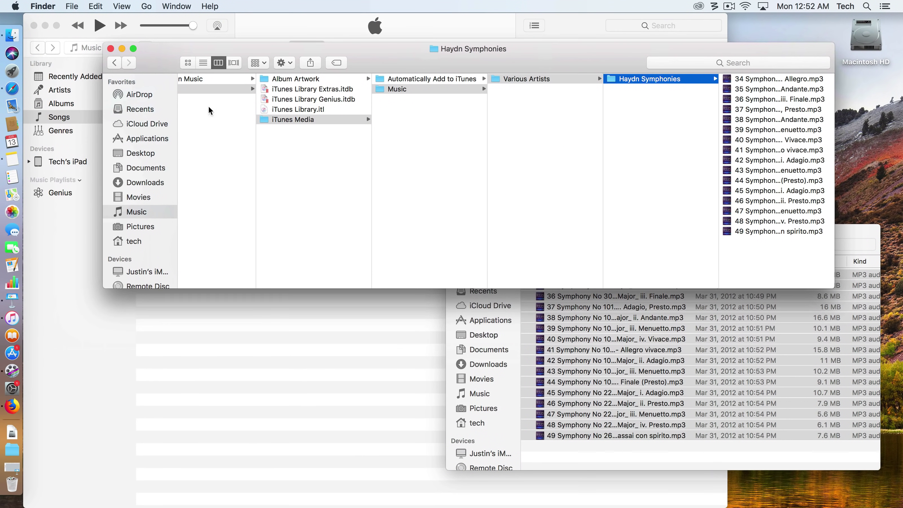
{"action": "left_click", "coordinate": [110, 48]}
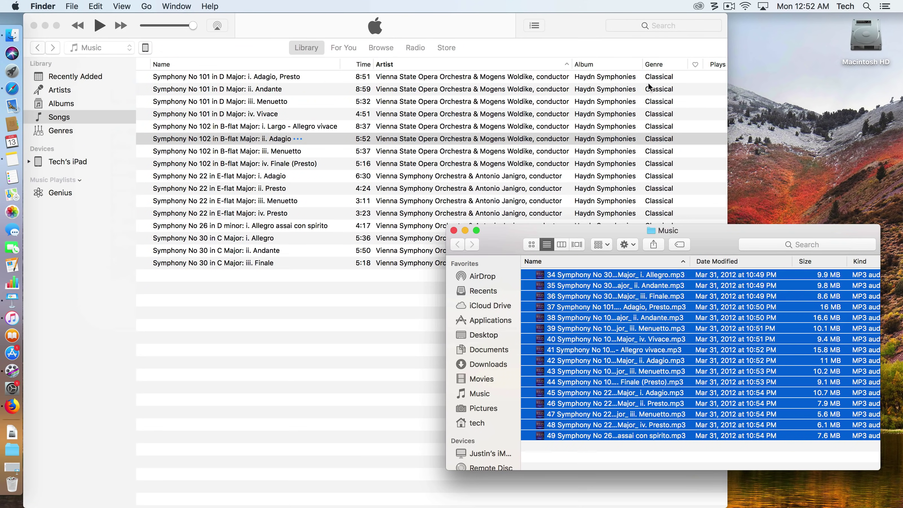
Step: Minimise iTunes, close the open Music folder window, and move the desktop Music folder to the Trash
{"action": "left_click", "coordinate": [46, 25]}
{"action": "left_click", "coordinate": [531, 126]}
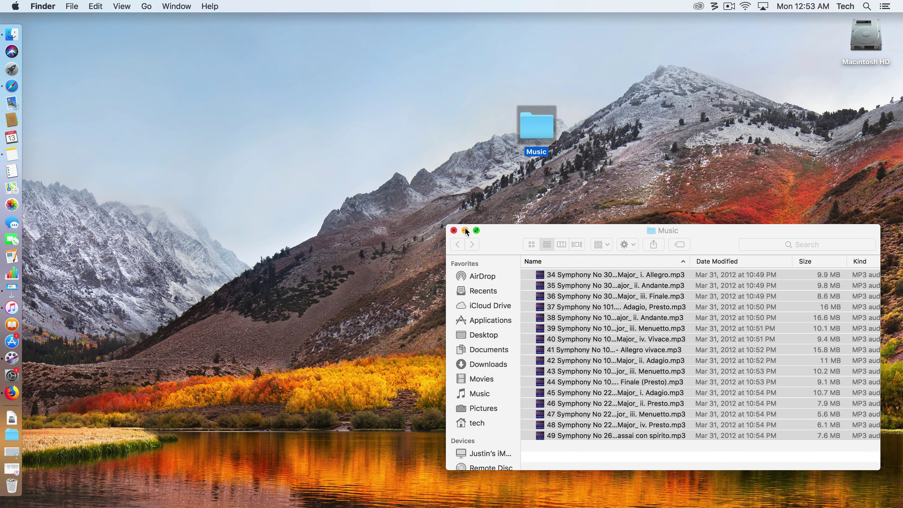
{"action": "left_click", "coordinate": [454, 230]}
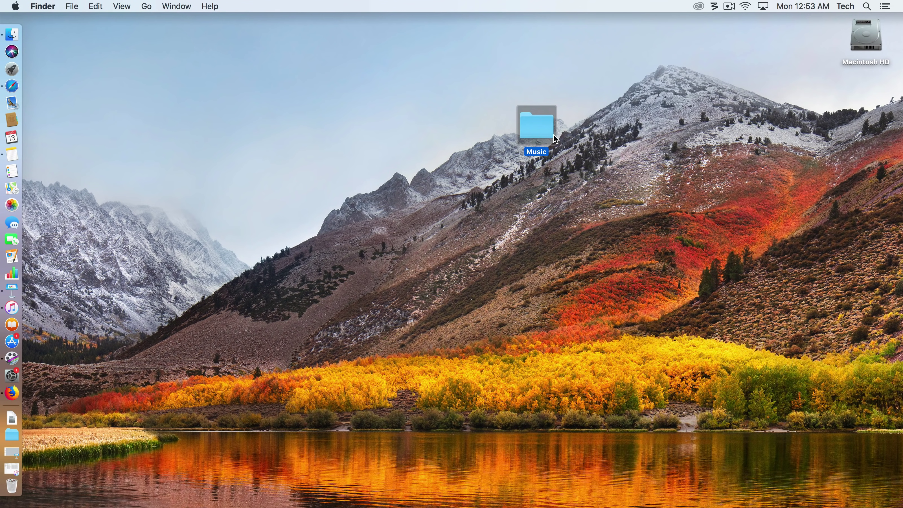
{"action": "right_click", "coordinate": [539, 126]}
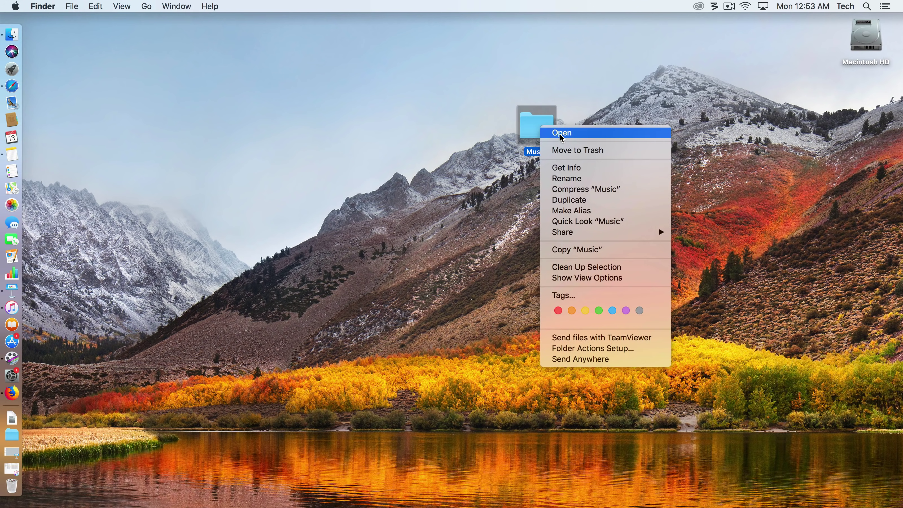
{"action": "left_click", "coordinate": [572, 151]}
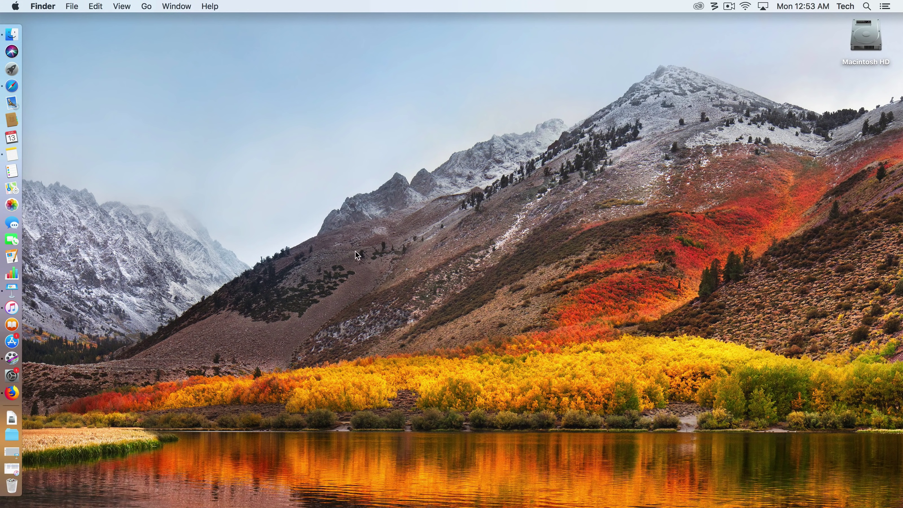
Step: Restore the minimised iTunes window and open the connected iPad's Summary page, widening the window to show it fully
{"action": "left_click", "coordinate": [11, 468]}
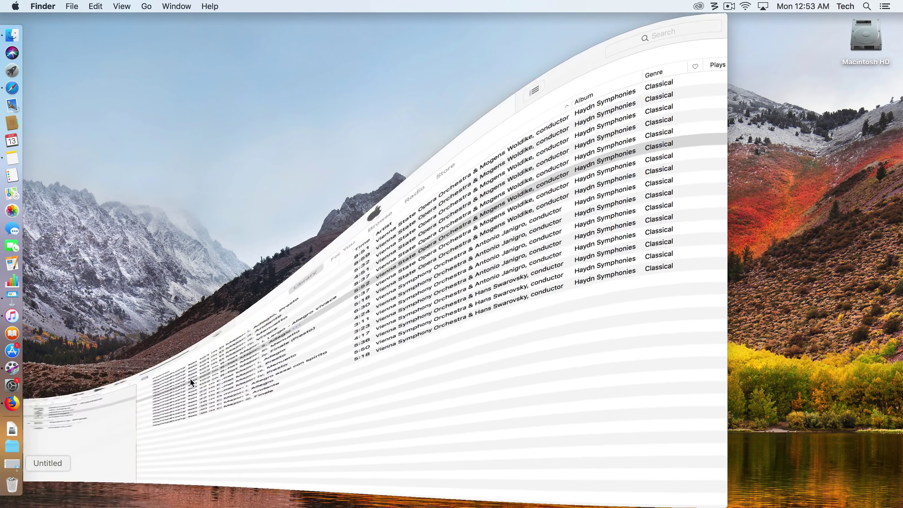
{"action": "left_click", "coordinate": [240, 343]}
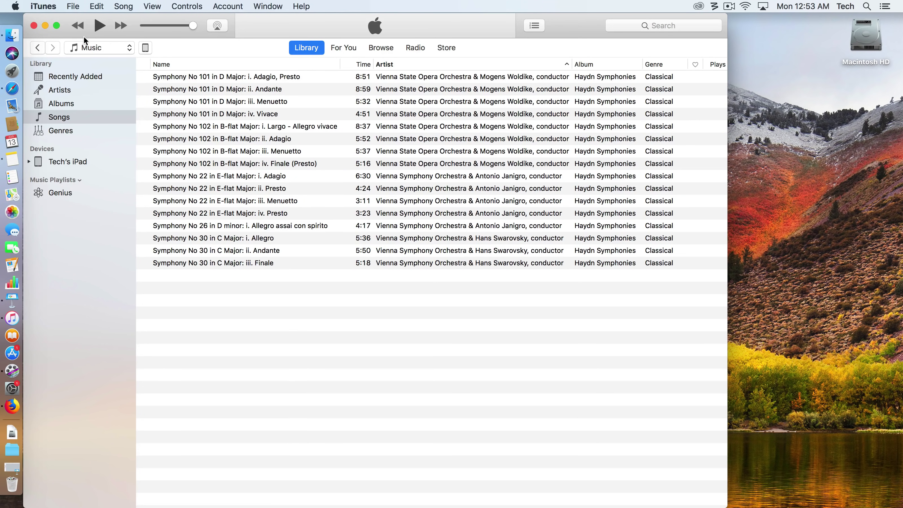
{"action": "left_click", "coordinate": [57, 27]}
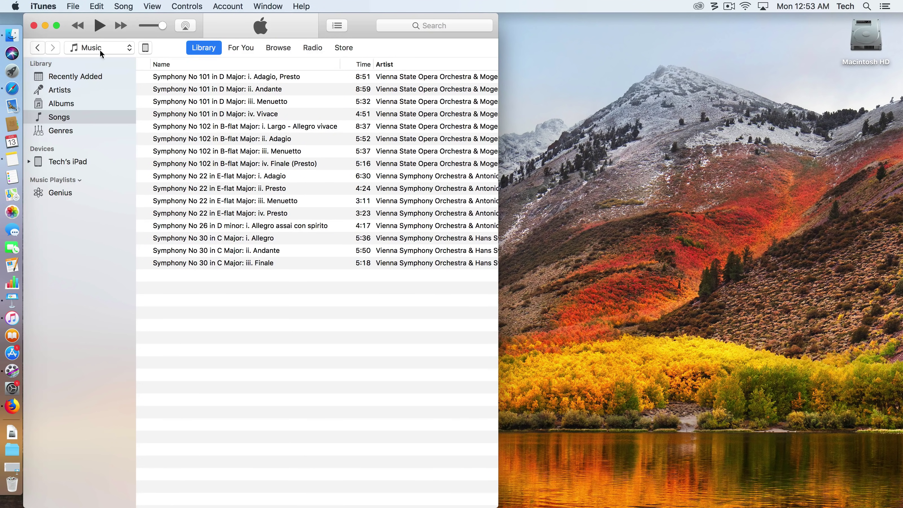
{"action": "left_click", "coordinate": [147, 51]}
{"action": "left_click", "coordinate": [146, 48]}
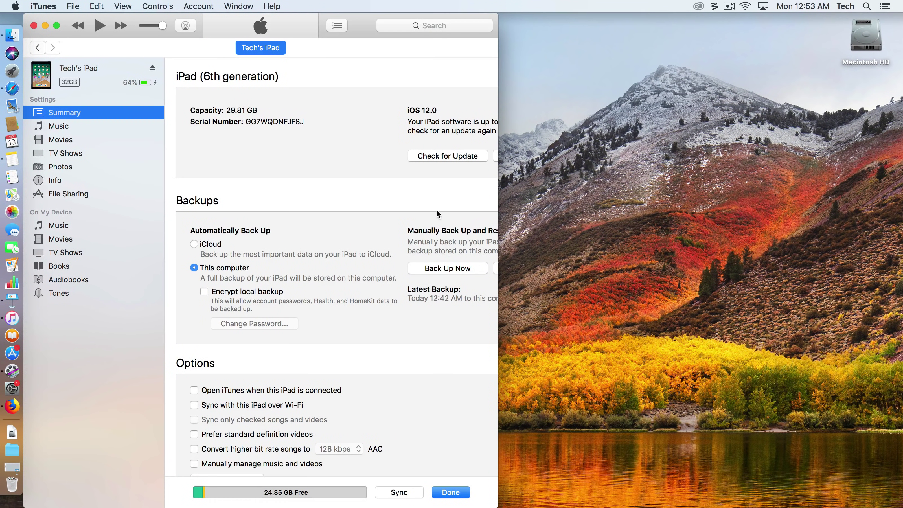
{"action": "left_click_drag", "start_coordinate": [499, 199], "coordinate": [710, 195]}
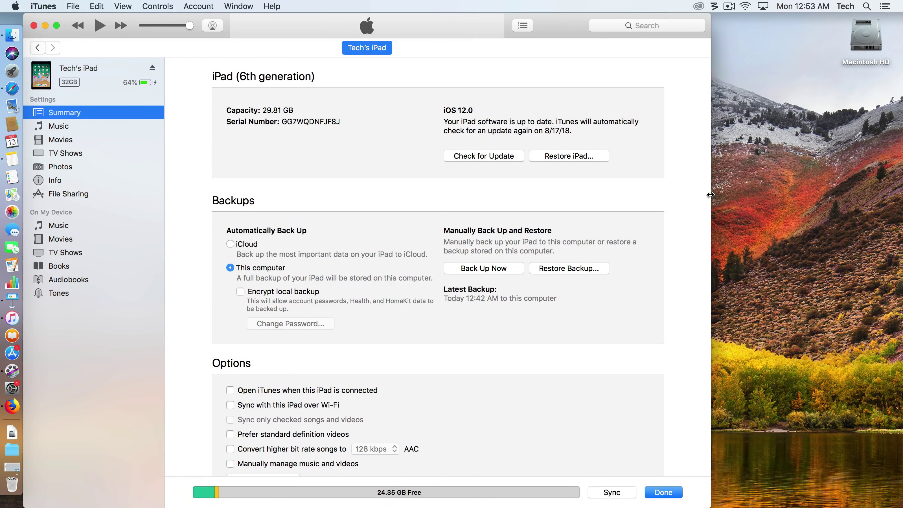
Step: Turn on Sync Music for the iPad with the entire music library, and apply the sync from its Summary page
{"action": "left_click", "coordinate": [70, 125]}
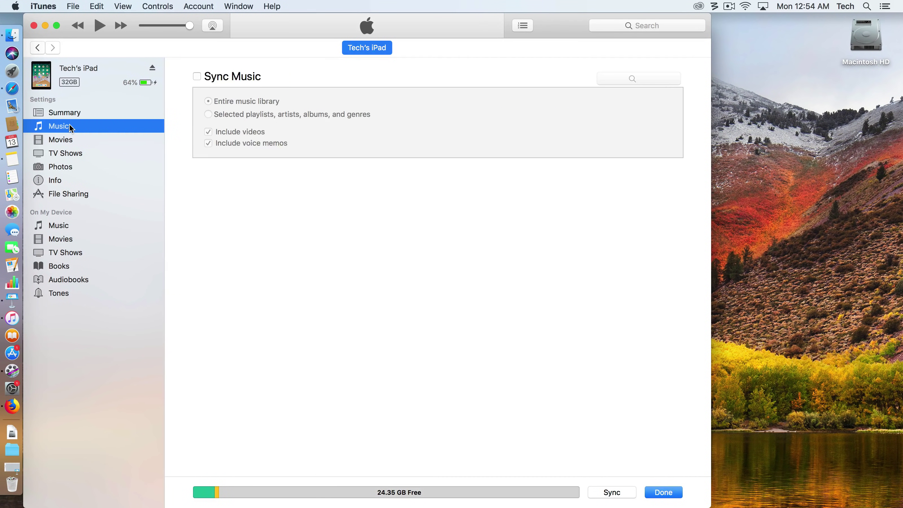
{"action": "left_click", "coordinate": [197, 76]}
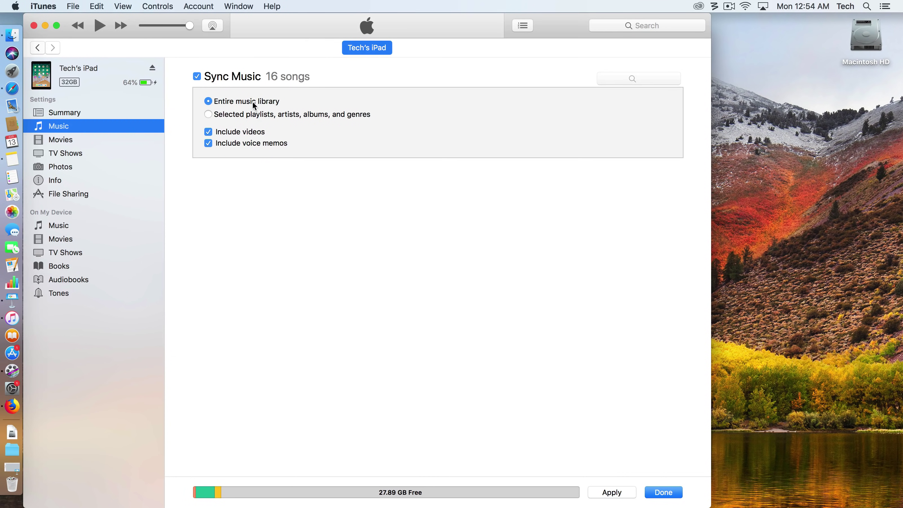
{"action": "left_click", "coordinate": [269, 114]}
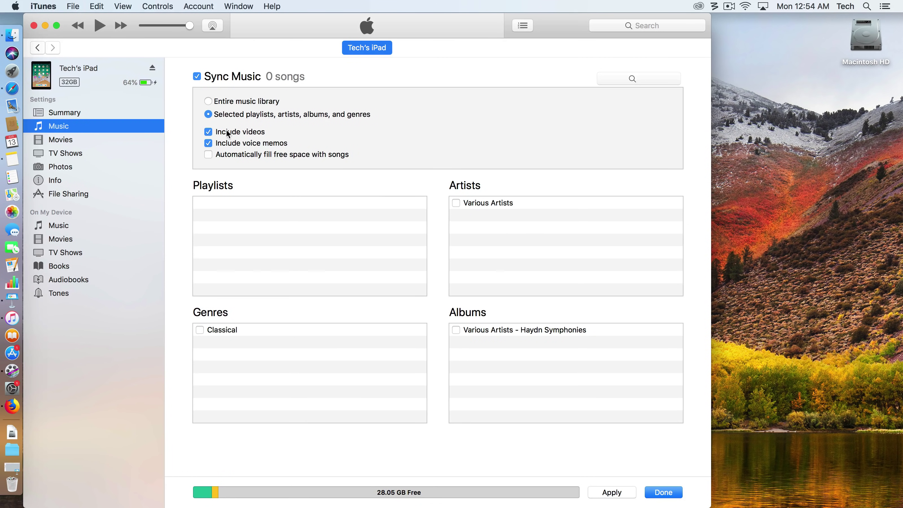
{"action": "left_click", "coordinate": [208, 102]}
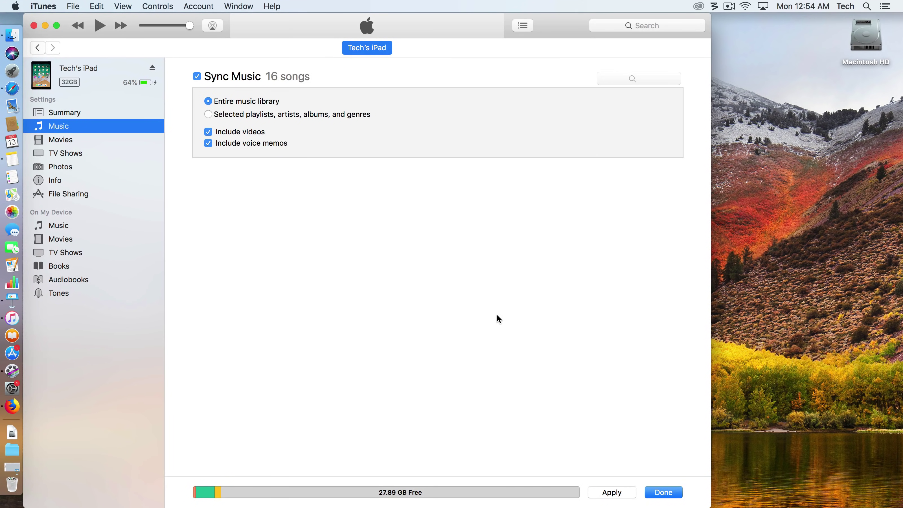
{"action": "left_click", "coordinate": [112, 113]}
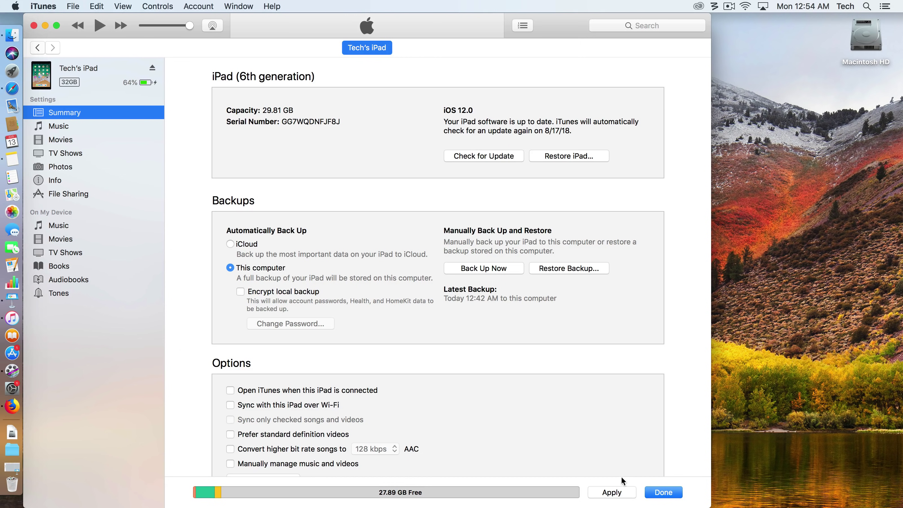
{"action": "left_click", "coordinate": [621, 493]}
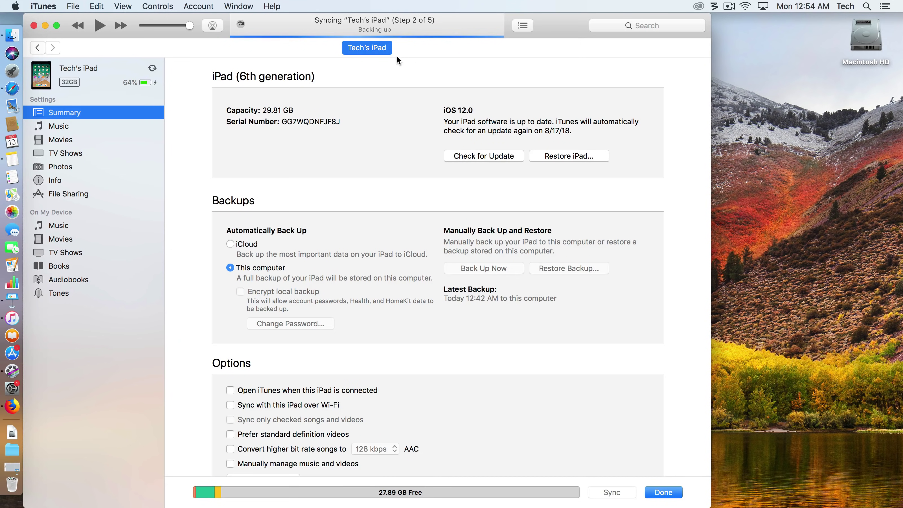